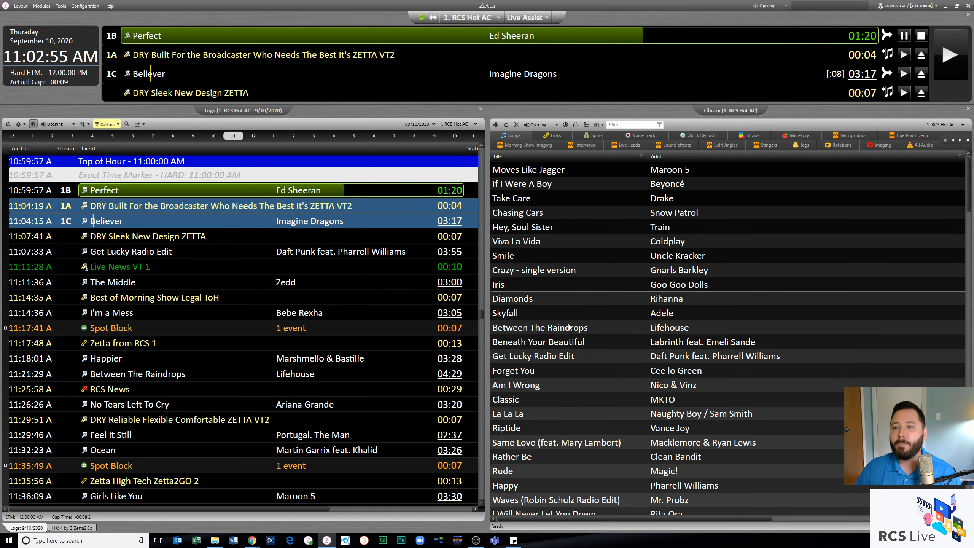
- Select the song Iris in the library and open the Audio Format settings of the system configuration
left_click(554, 285)
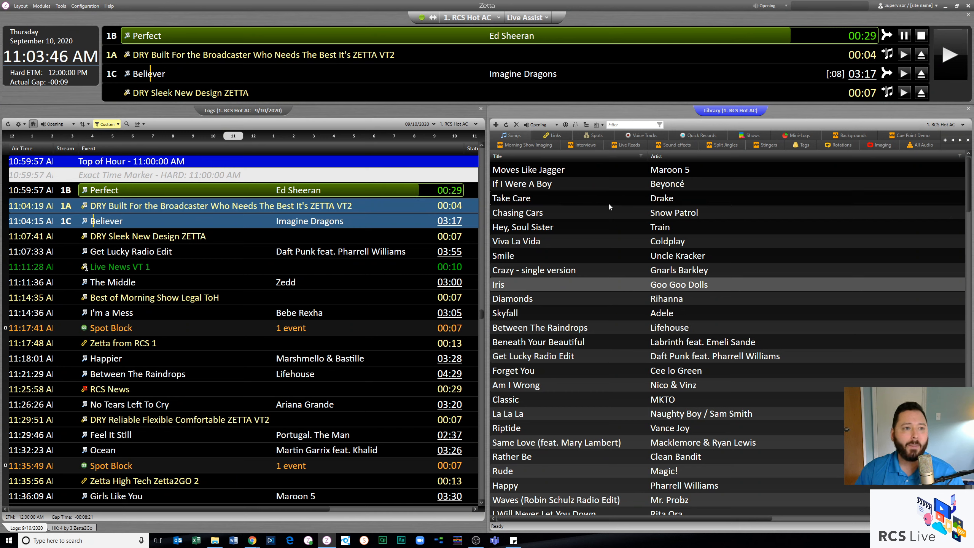
left_click(85, 6)
left_click(95, 15)
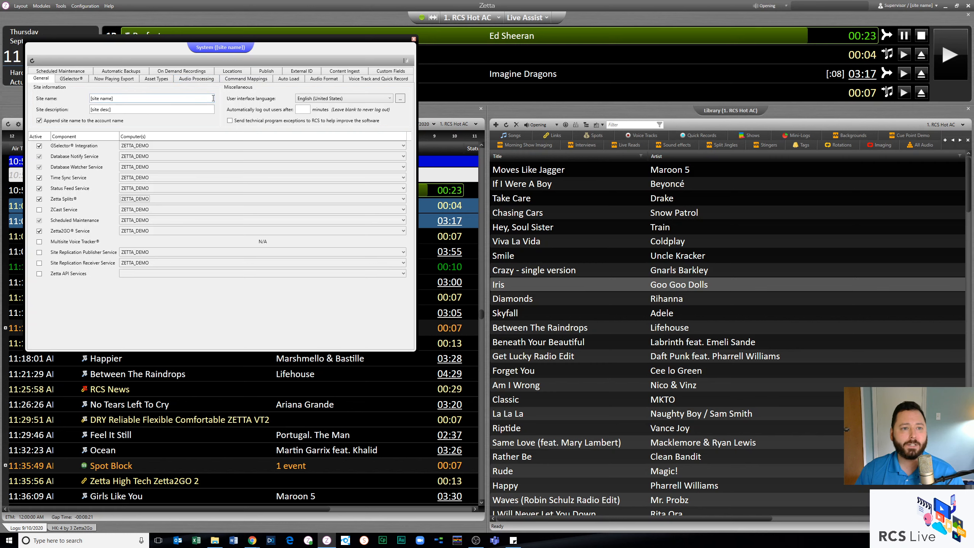
left_click(200, 78)
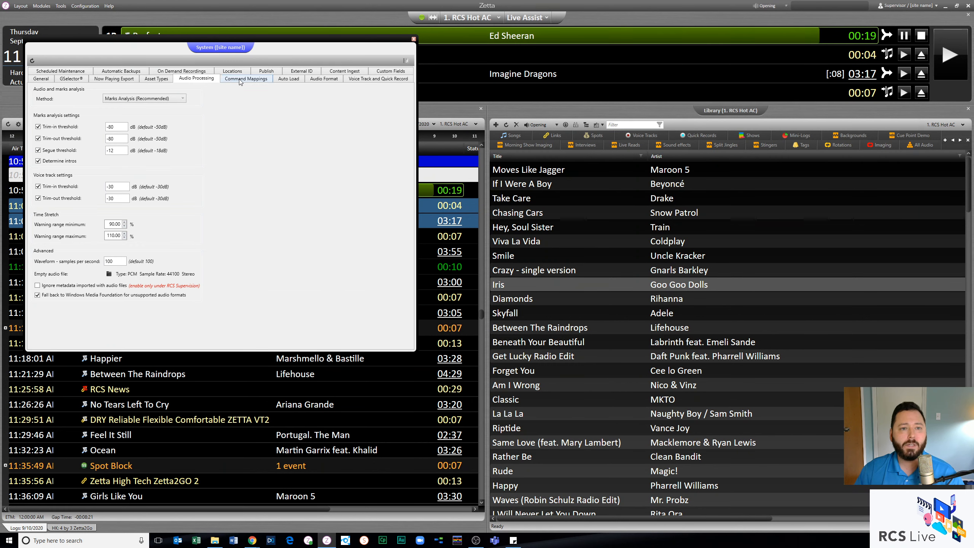
left_click(286, 79)
left_click(322, 79)
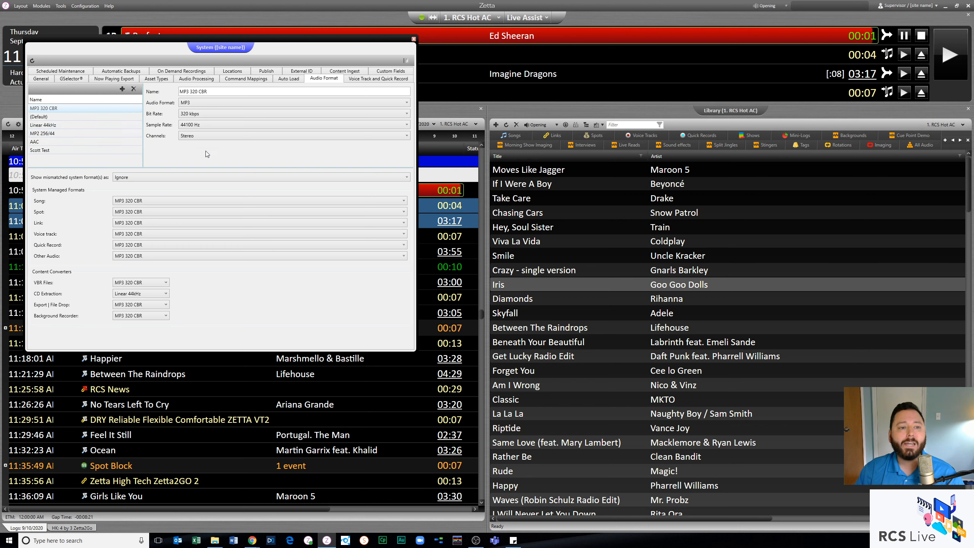
- Review the MP3 320 CBR, (Default), Linear 44kHz and AAC format presets, including the audio format choices available for (Default)
left_click(61, 110)
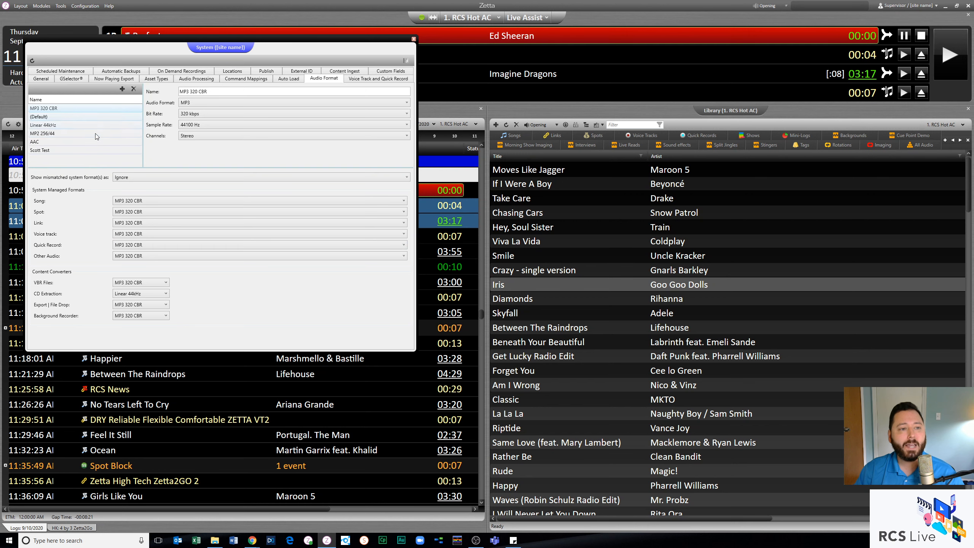
left_click(60, 117)
left_click(60, 125)
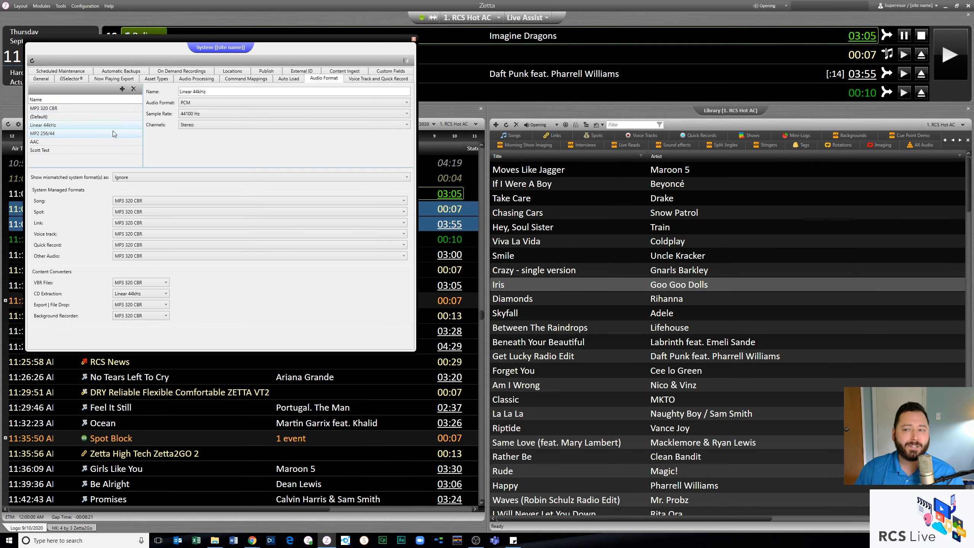
left_click(96, 107)
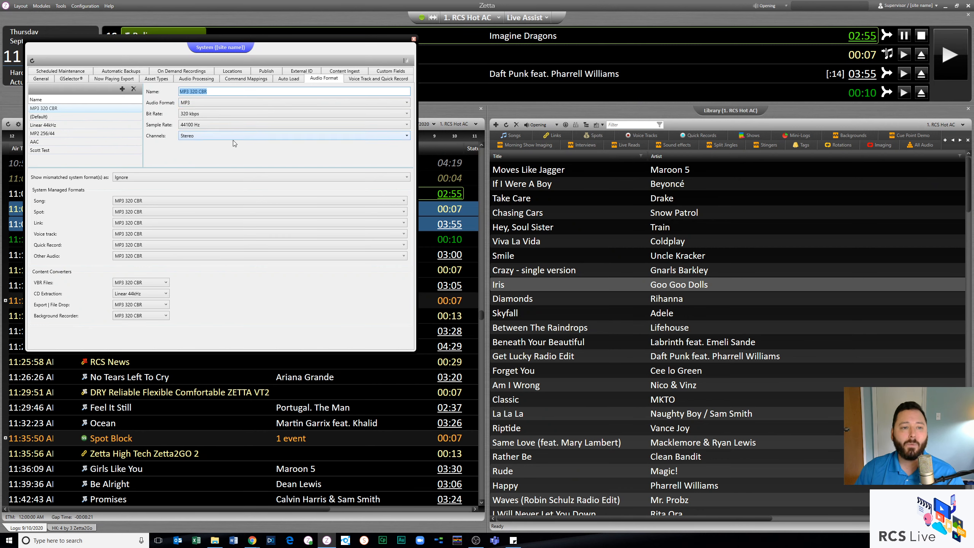
left_click(78, 126)
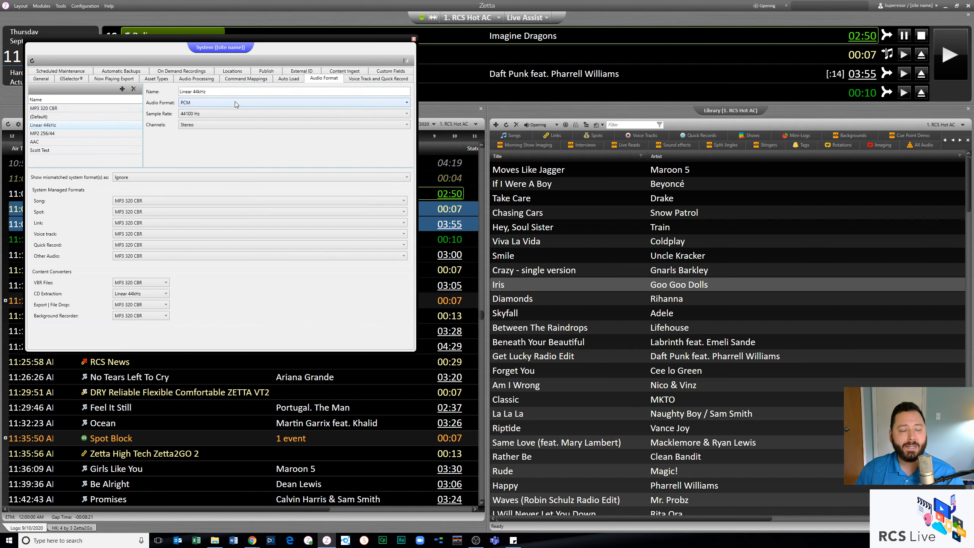
left_click(76, 144)
left_click(81, 117)
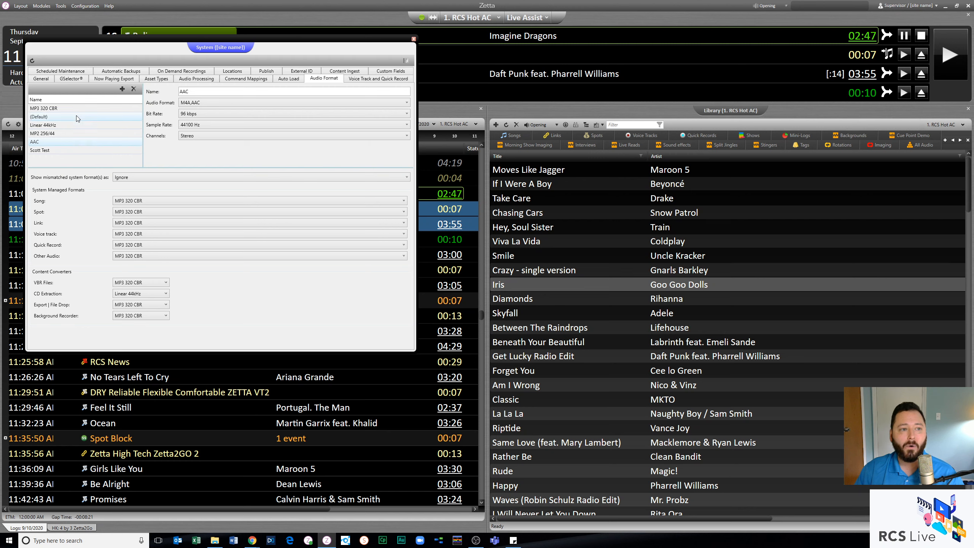
left_click(207, 103)
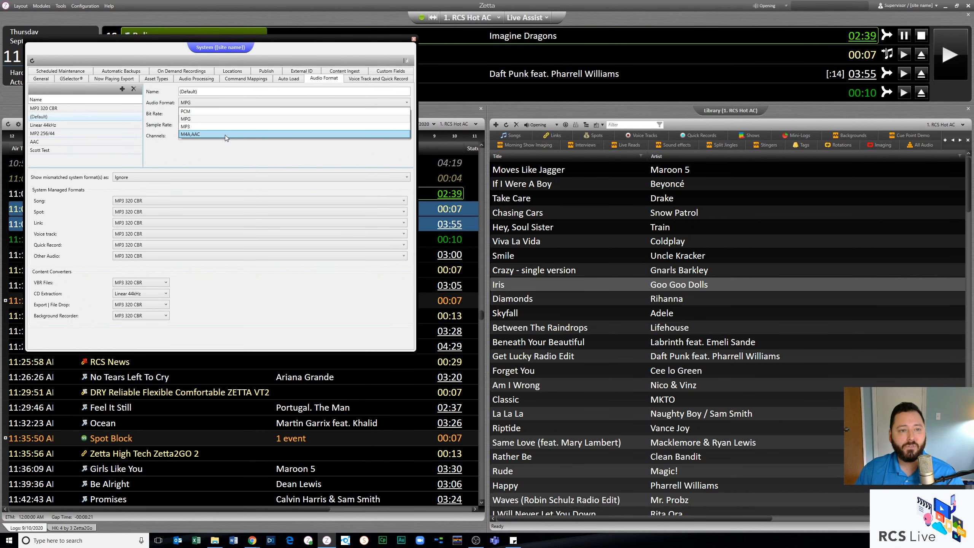
left_click(212, 151)
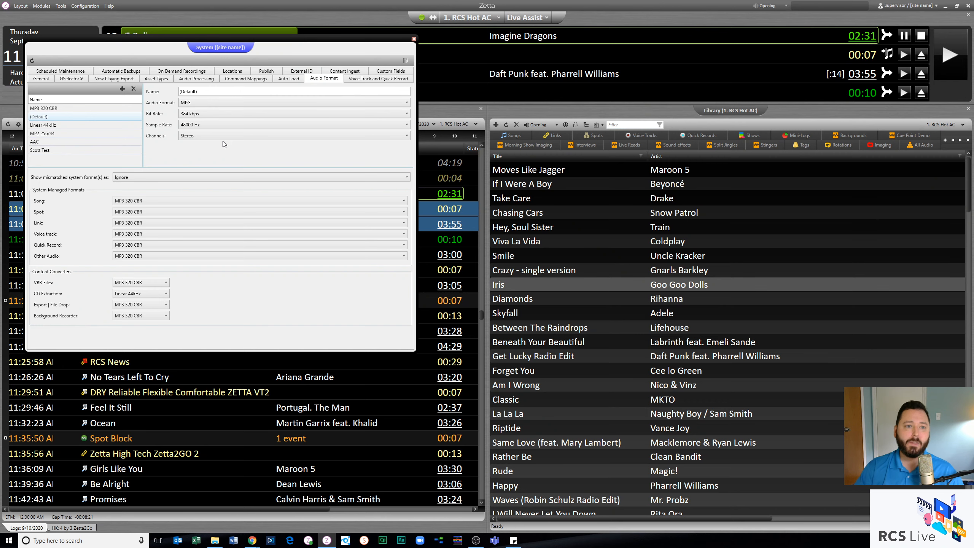
- Review the sample rate and channel choices of the Linear 44kHz format preset
left_click(56, 128)
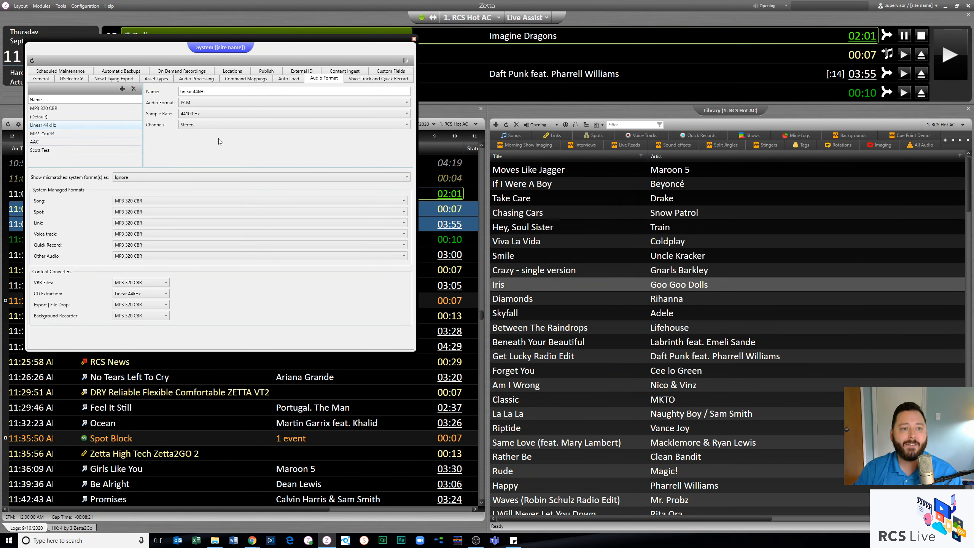
left_click(200, 116)
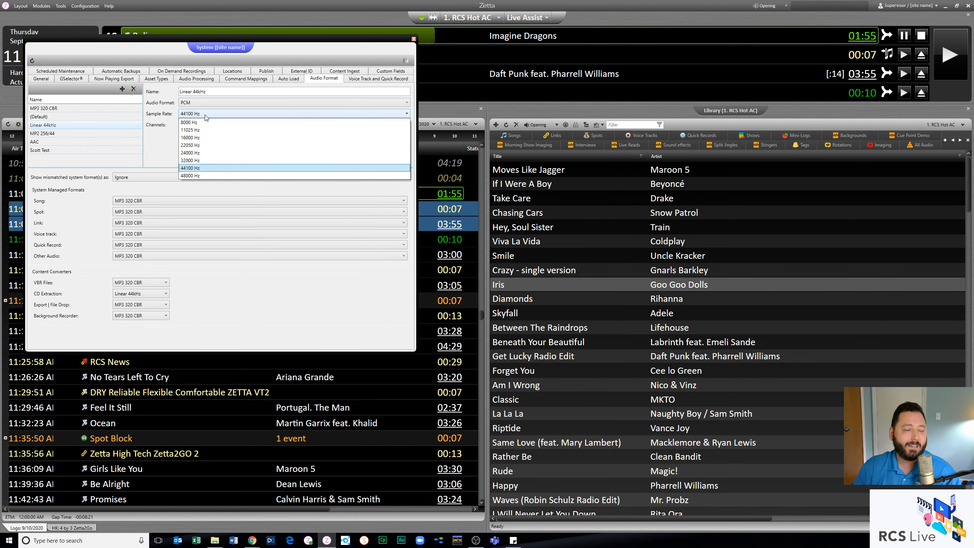
left_click(206, 116)
left_click(210, 125)
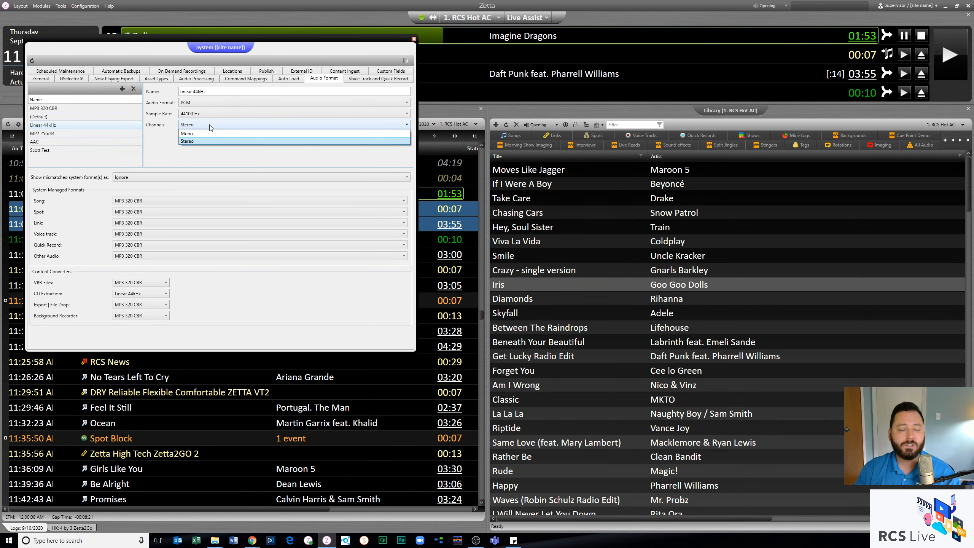
left_click(210, 126)
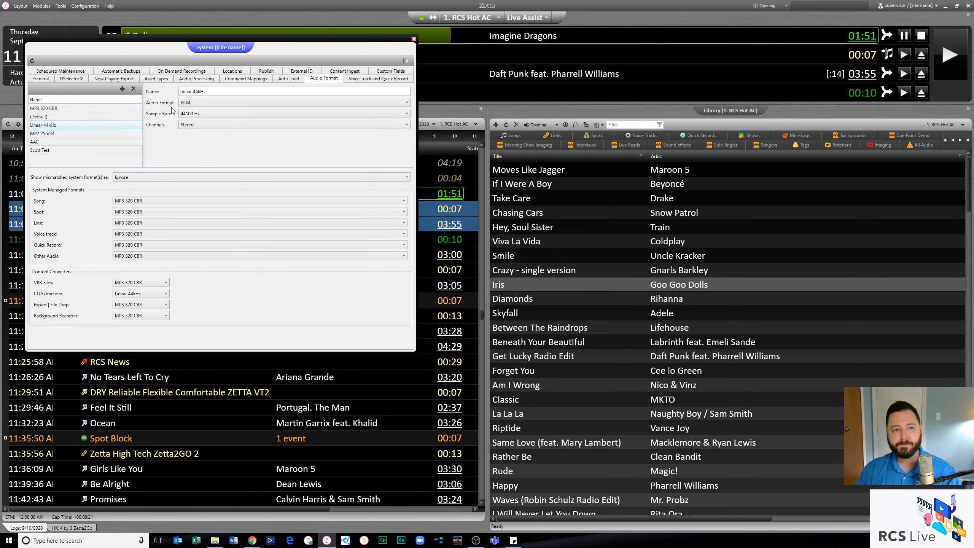
- Look through the format presets down to AAC and check the format choices for the Export | File Drop content converter
left_click(46, 110)
left_click(47, 124)
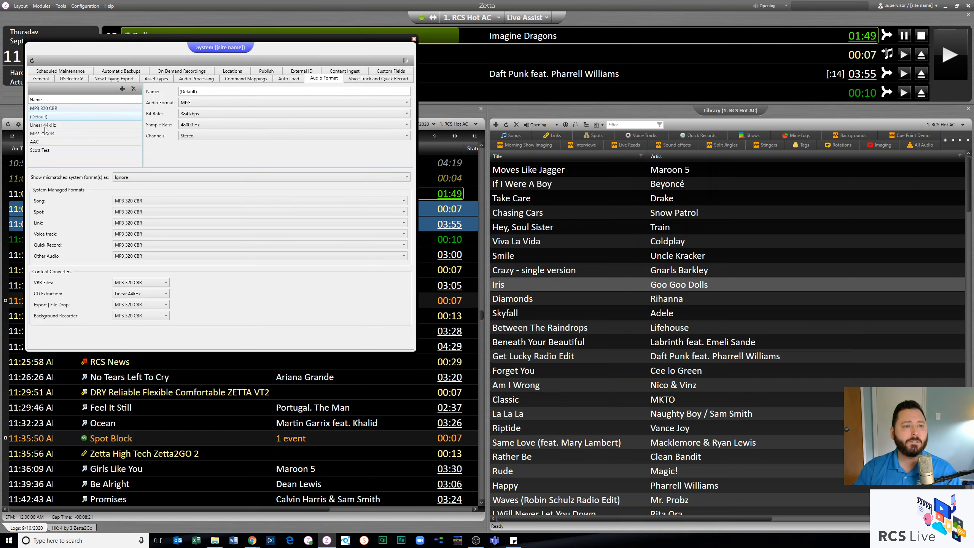
left_click(47, 134)
left_click(46, 142)
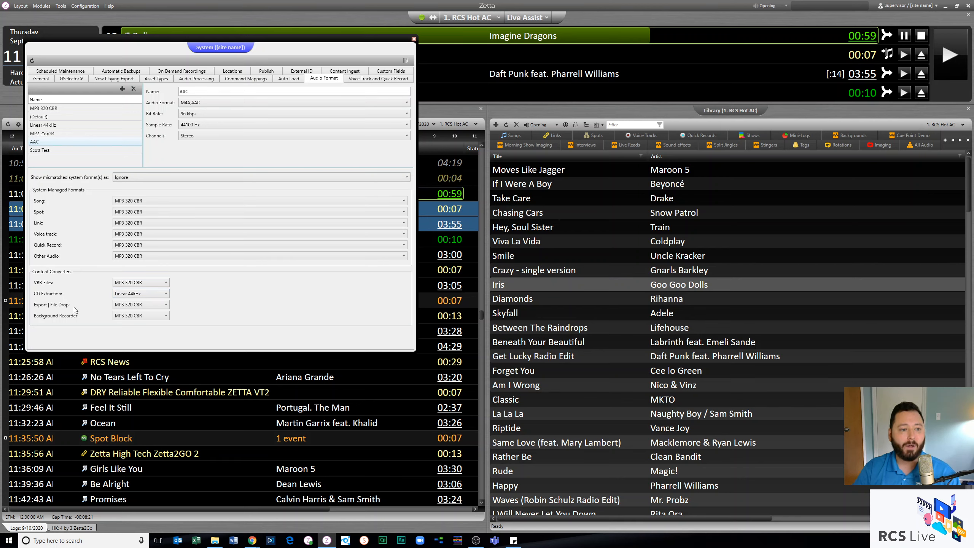
left_click(128, 310)
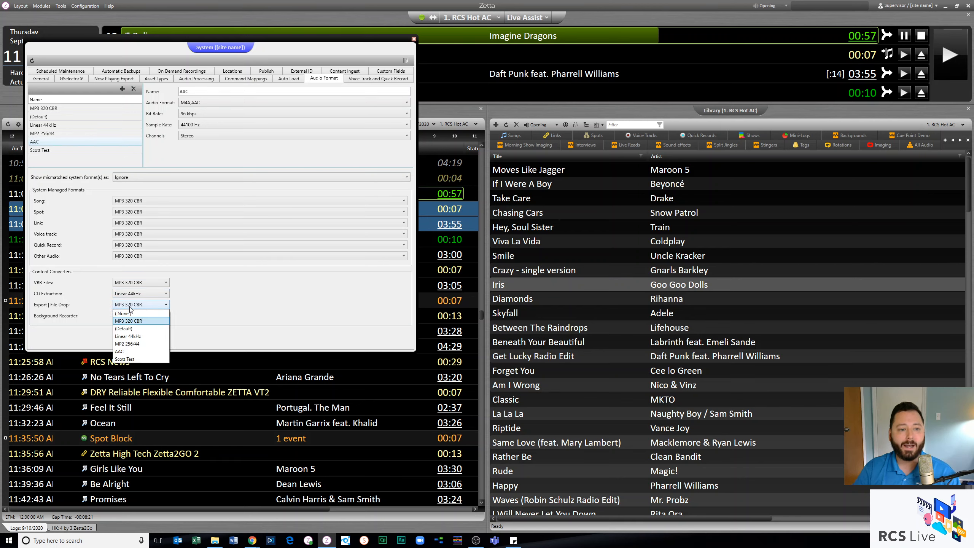
left_click(130, 320)
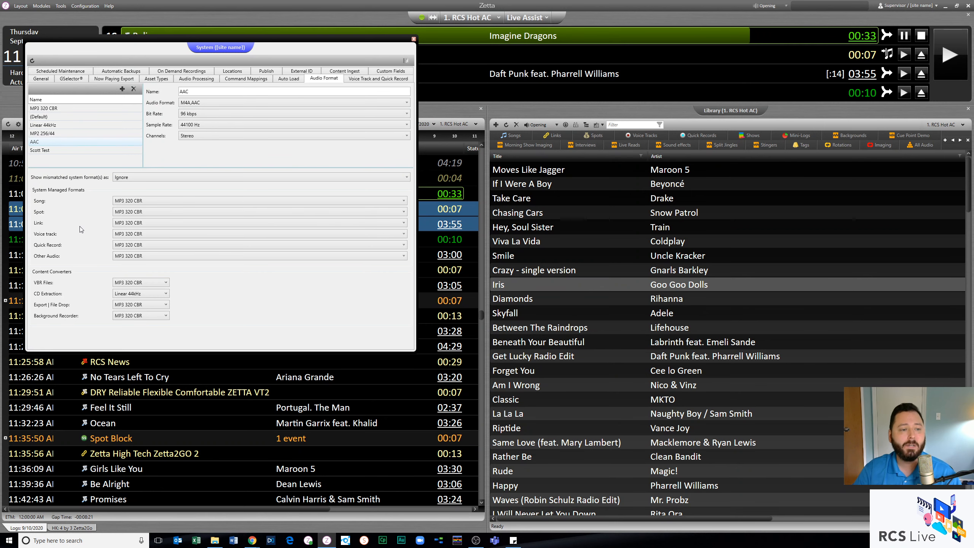
- Set the system managed format for songs to Linear 44kHz, leaving Quick Record on MP3 320 CBR
left_click(138, 203)
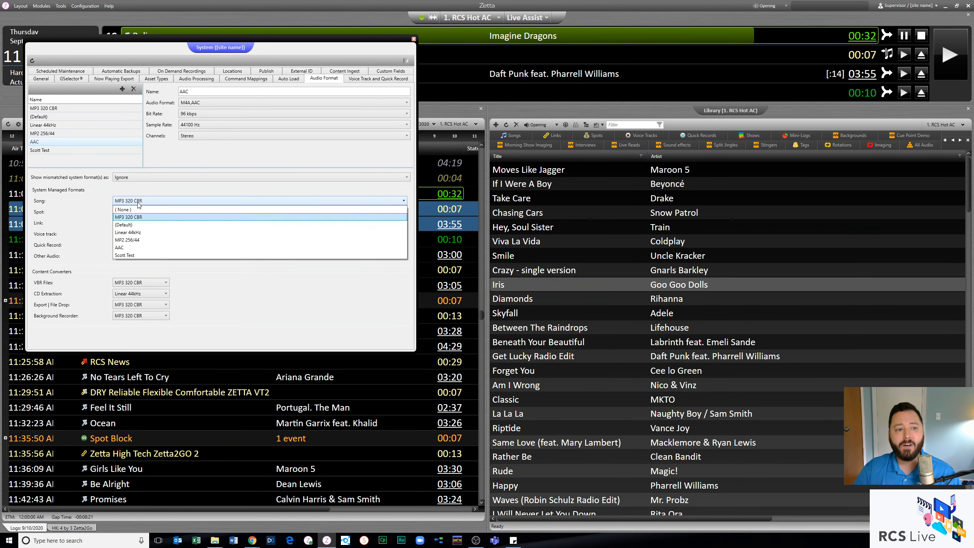
left_click(142, 233)
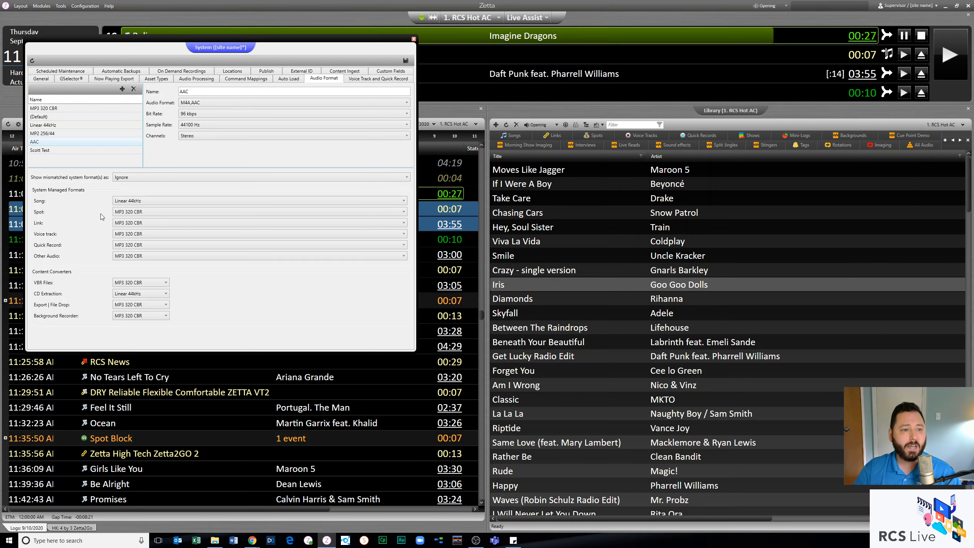
left_click(130, 248)
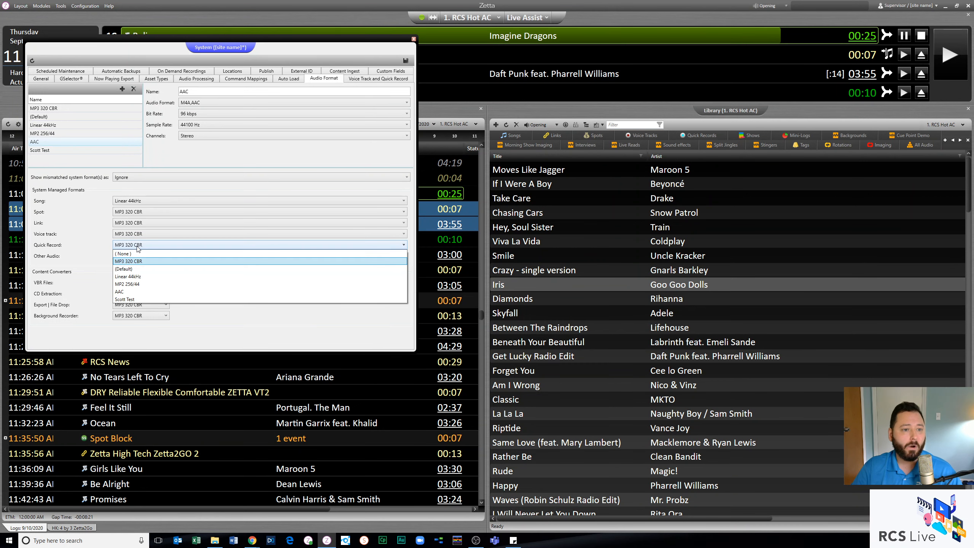
left_click(149, 263)
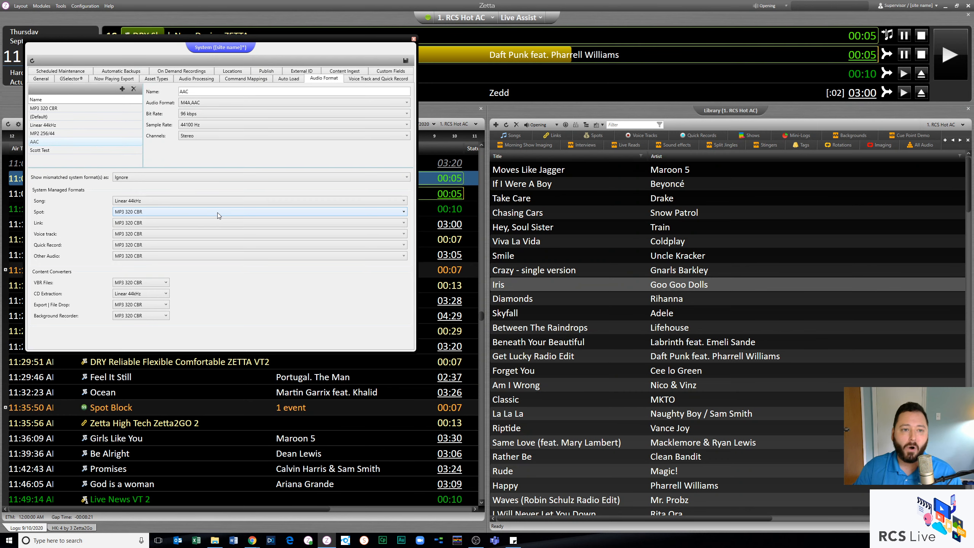
left_click(171, 200)
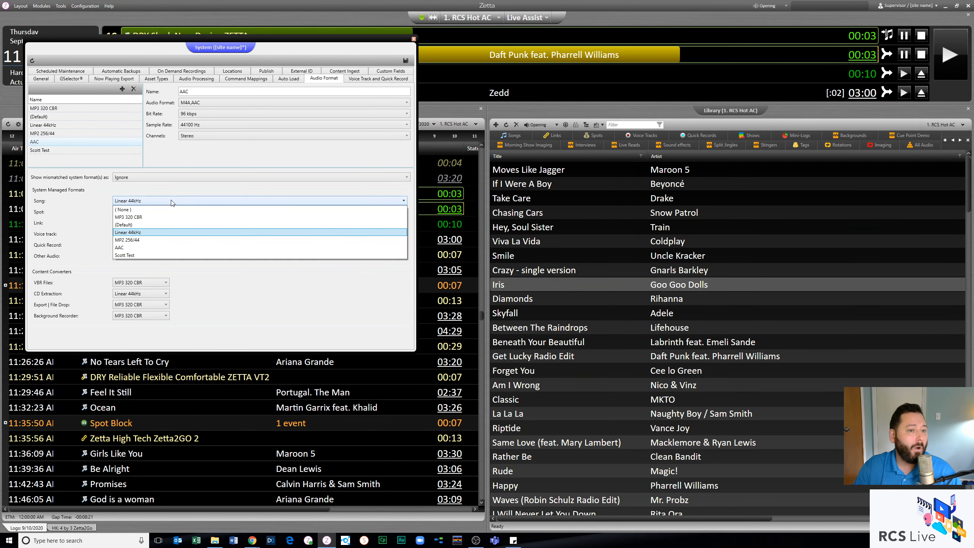
left_click(171, 200)
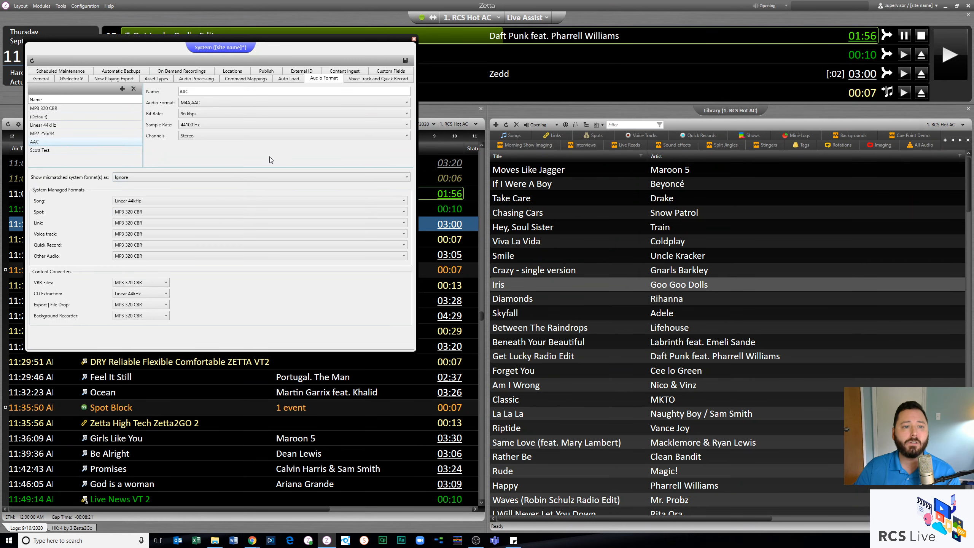
- Review the available audio and marks analysis methods in the Audio Processing settings
left_click(199, 79)
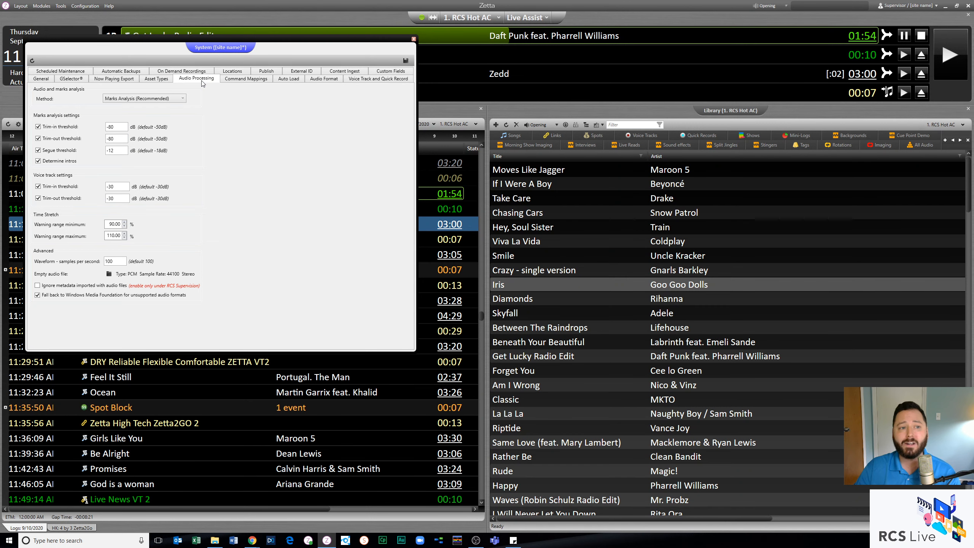
left_click(169, 98)
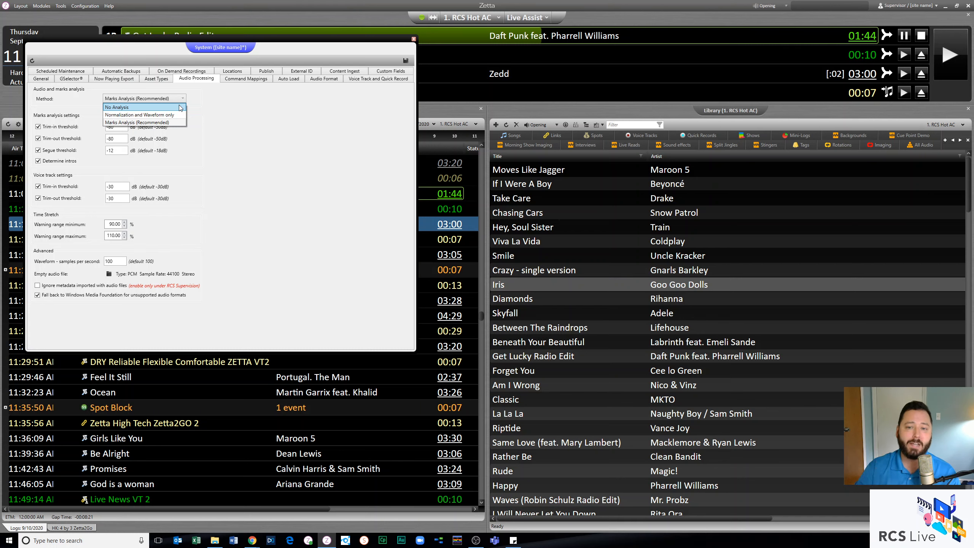
left_click(274, 116)
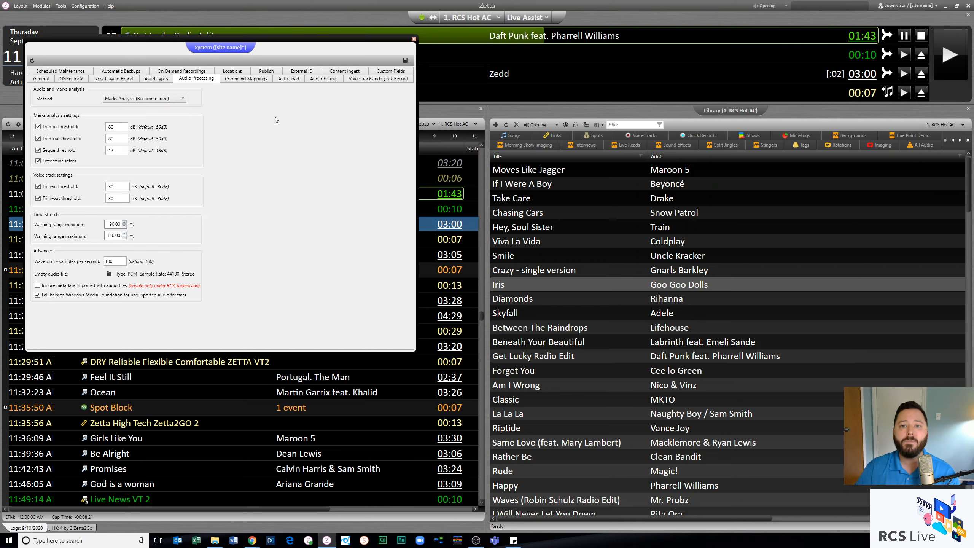
- Enable Marks Analysis for the song Iris in the Audio Utility and close the utility without running it
left_click(578, 126)
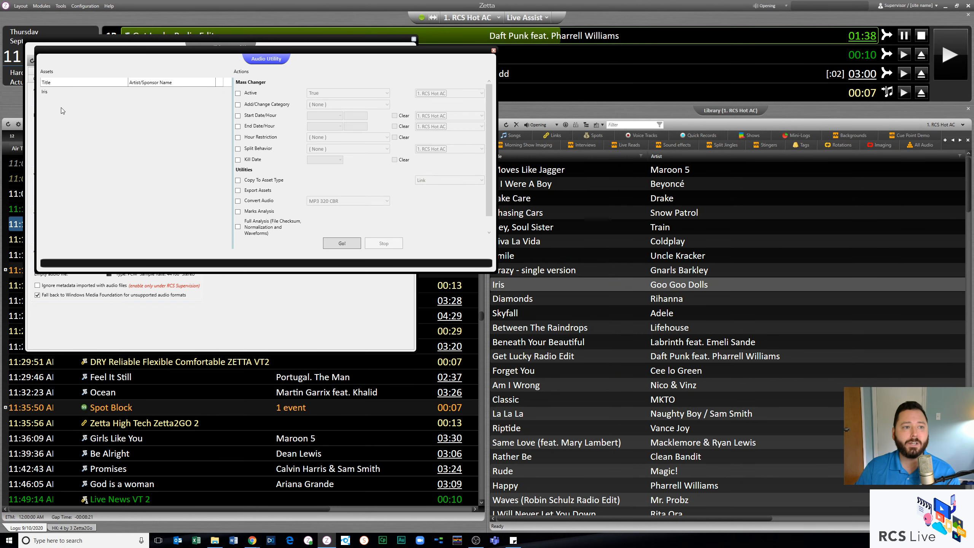
left_click(47, 92)
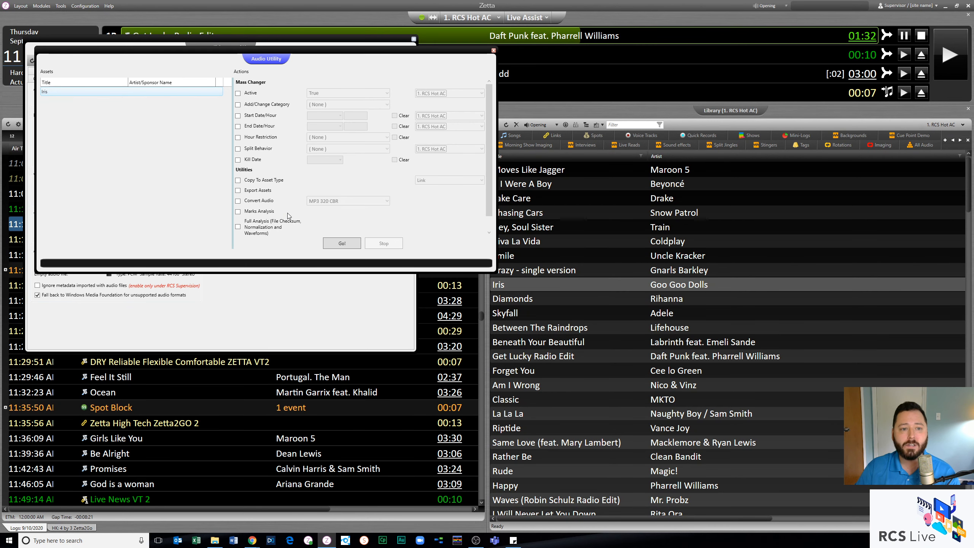
left_click(238, 212)
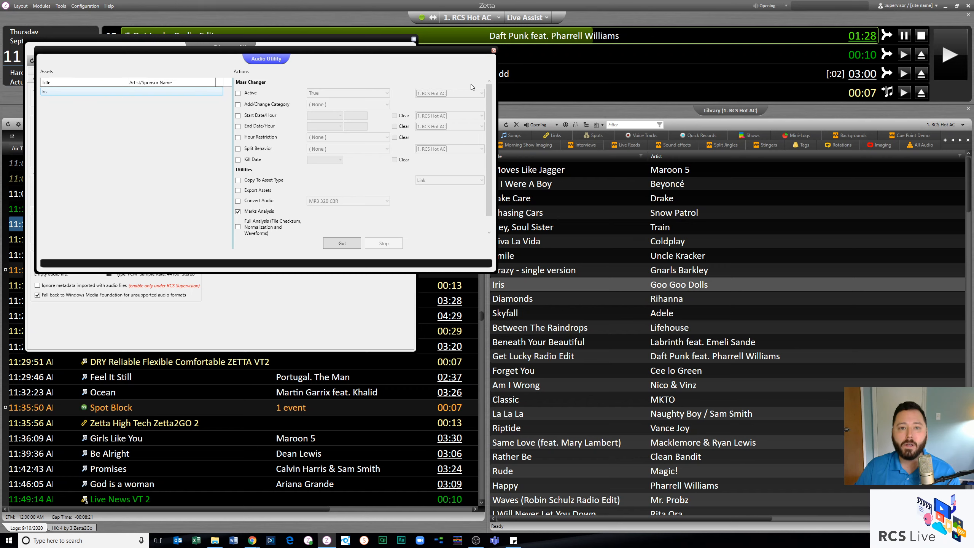
left_click(494, 50)
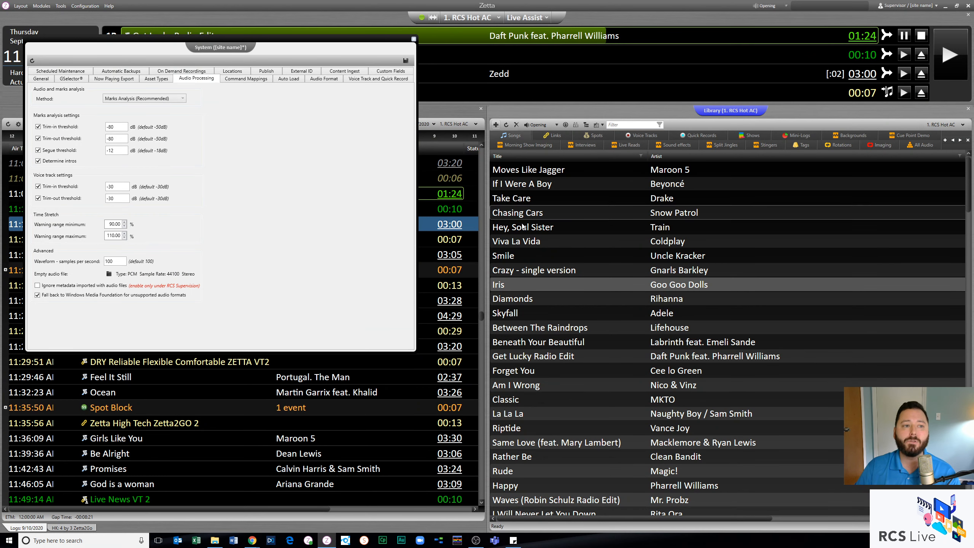
- Switch the audio and marks analysis method to No Analysis and back to Marks Analysis (Recommended)
left_click(139, 98)
left_click(140, 110)
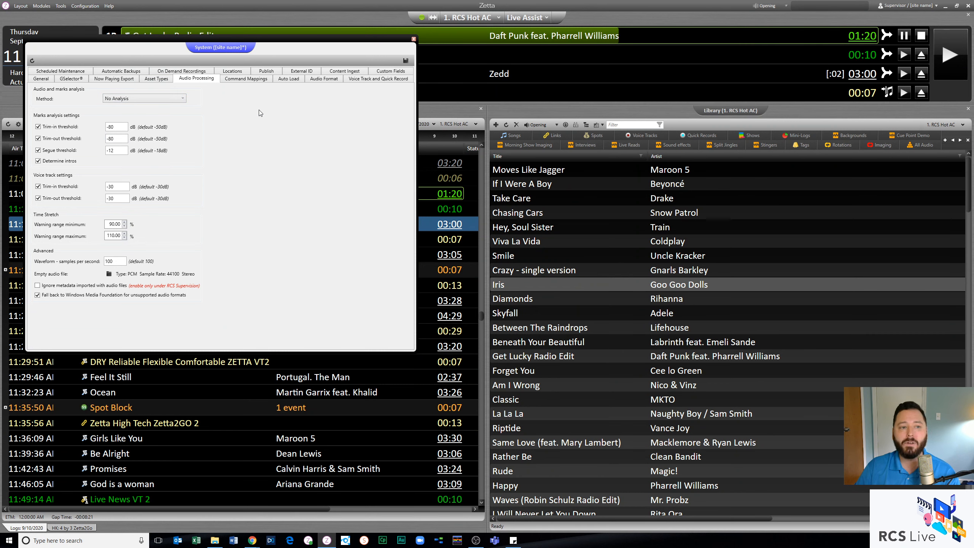
left_click(170, 99)
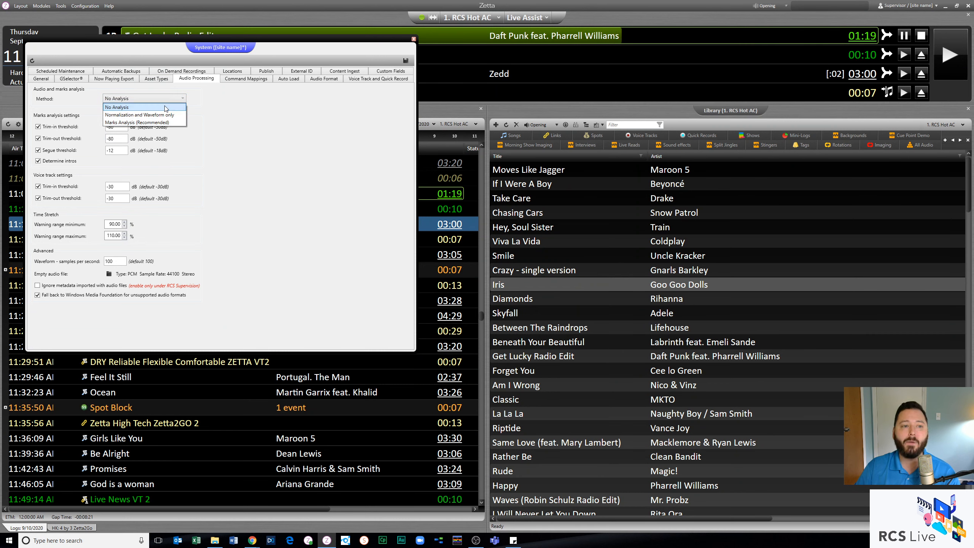
left_click(175, 122)
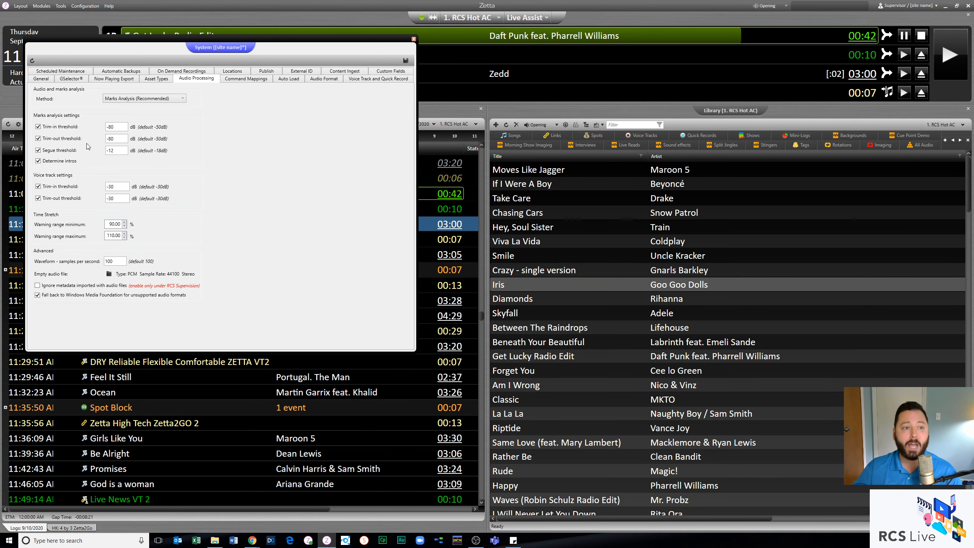
- Switch the Segue threshold off and on again, and close the System configuration without saving the changes
left_click(61, 151)
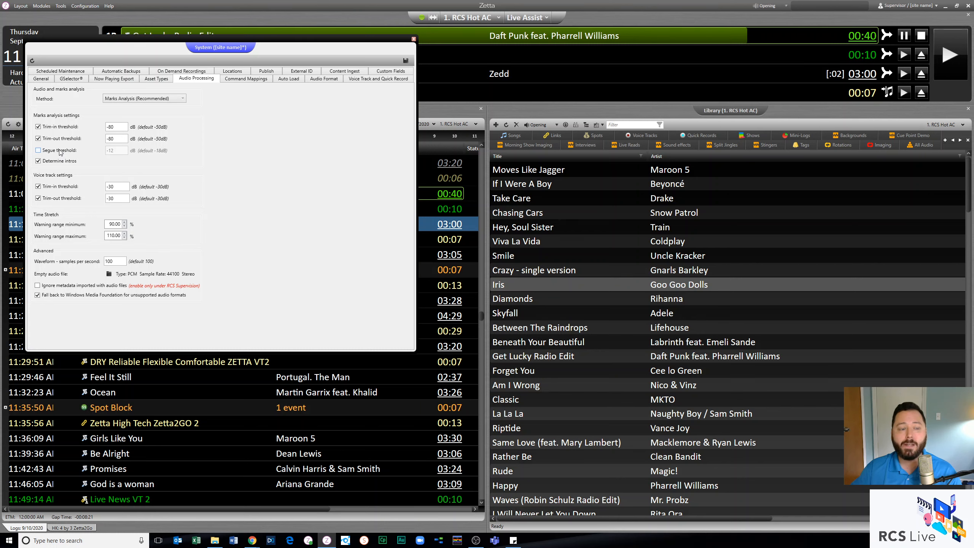
left_click(60, 152)
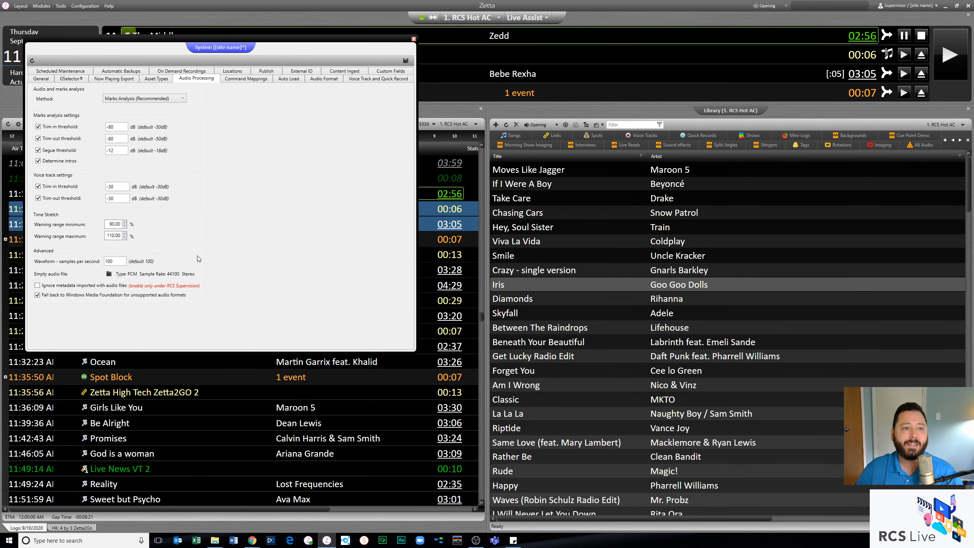
left_click(413, 39)
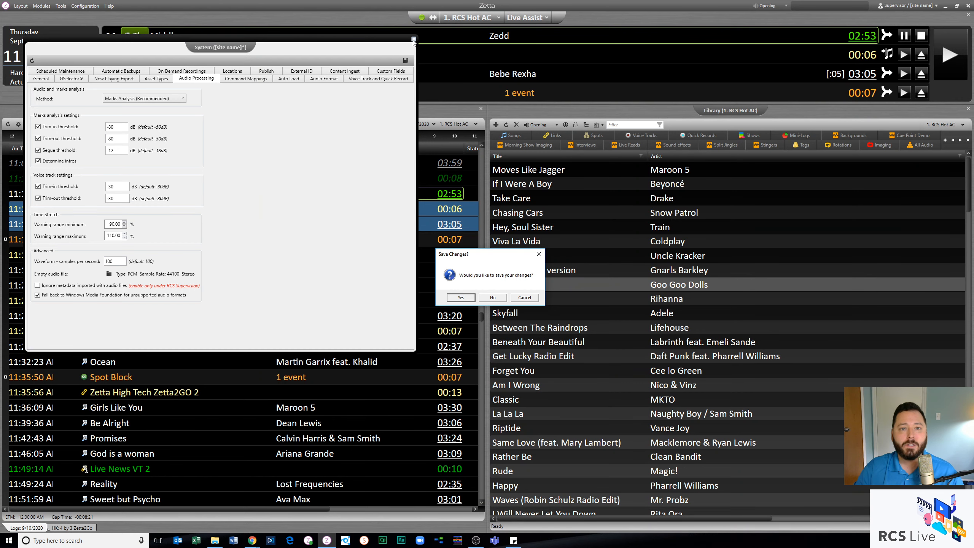
left_click(493, 298)
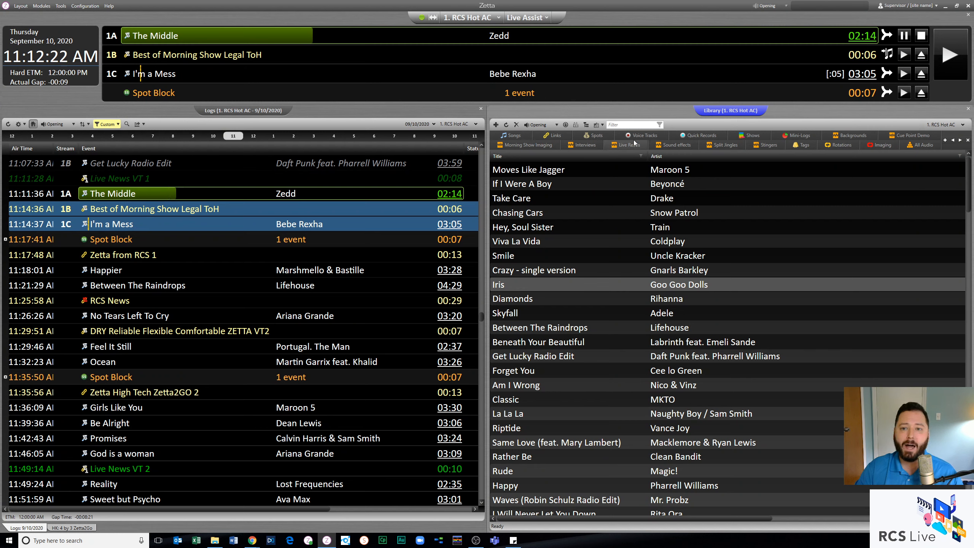
- Browse the Quick Records and Links assets in the Library and return to the Songs list
left_click(700, 139)
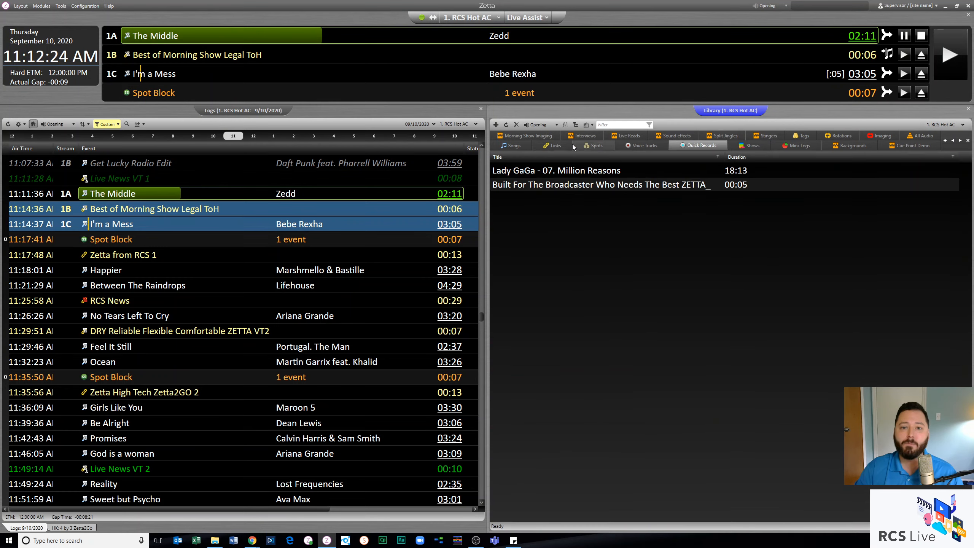
left_click(511, 146)
left_click(559, 146)
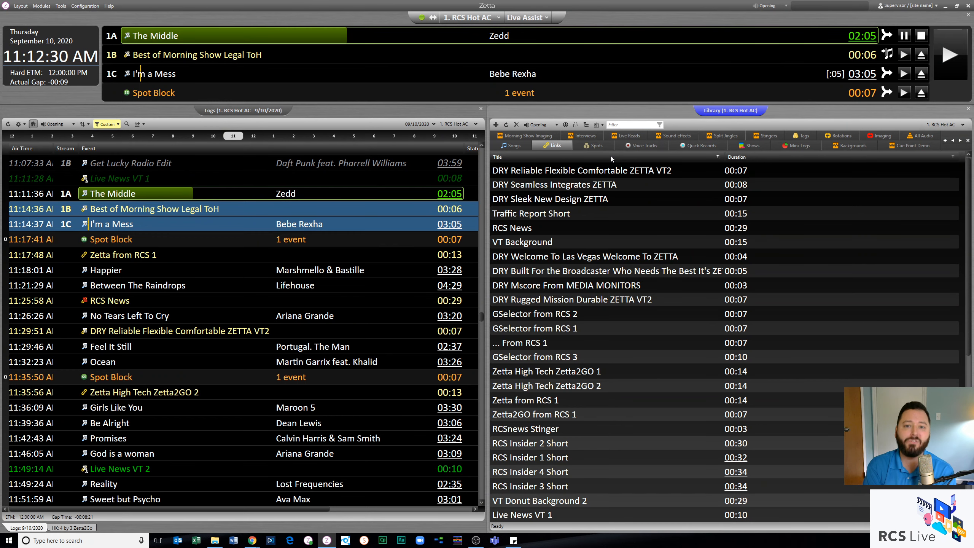
left_click(508, 144)
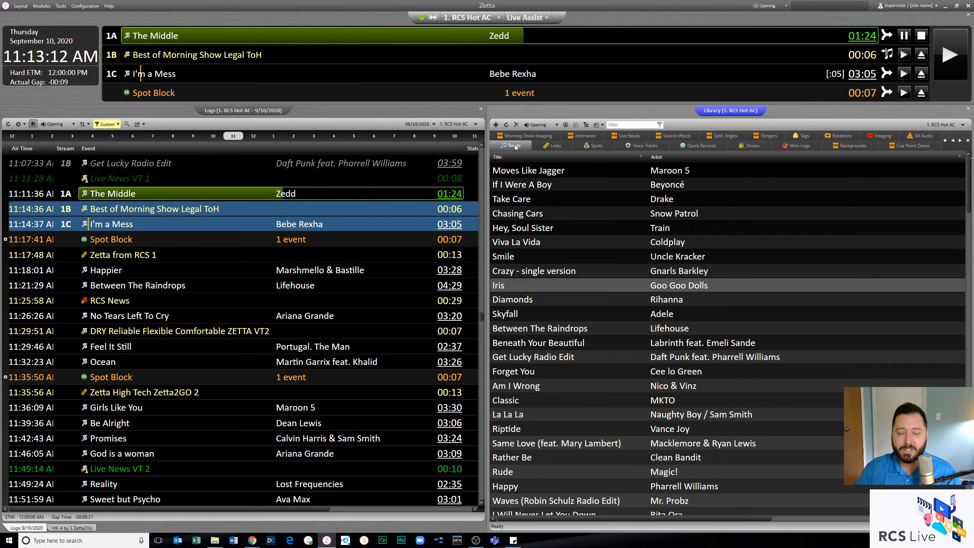
- Compare the blank metadata forms for a new song, link and Morning Show Imaging asset, closing each, and return to the Songs list
left_click(496, 125)
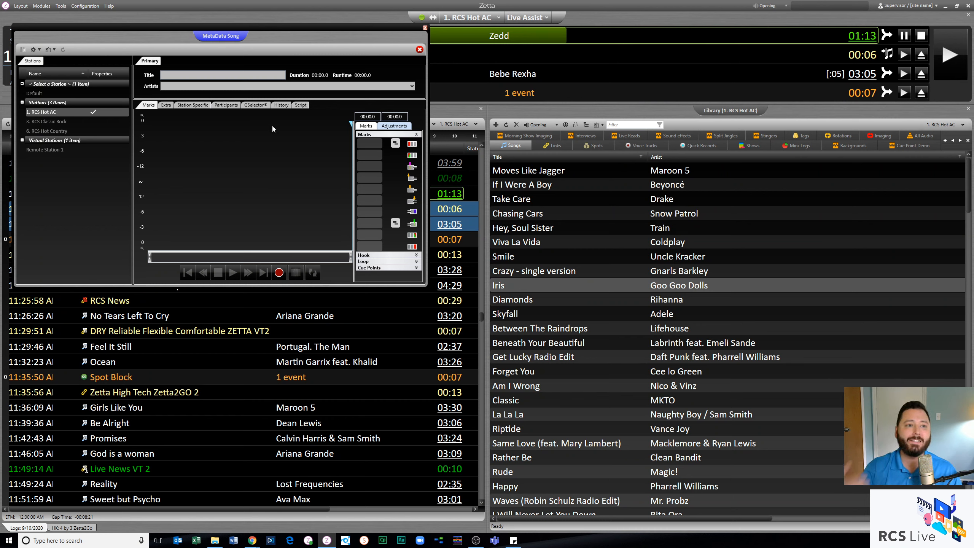
left_click(425, 27)
left_click(548, 146)
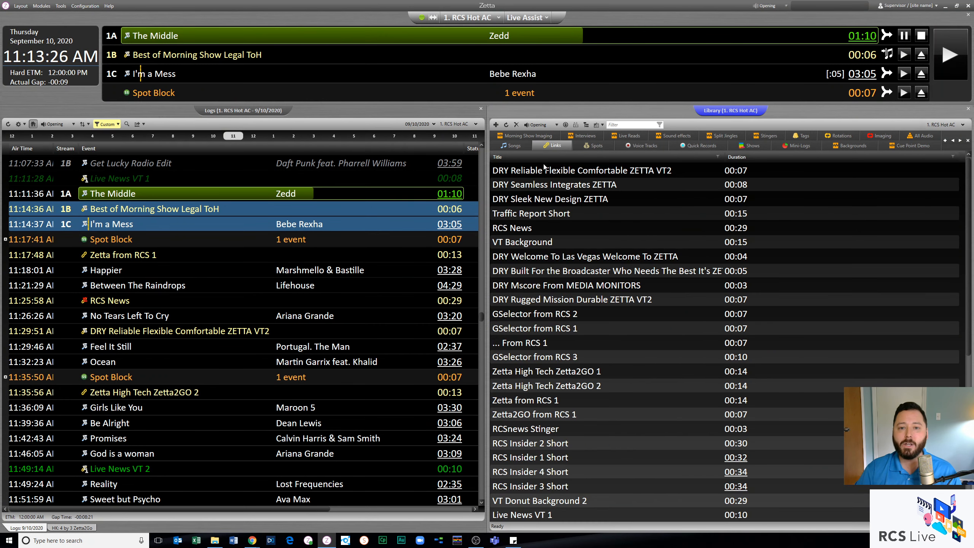
left_click(497, 126)
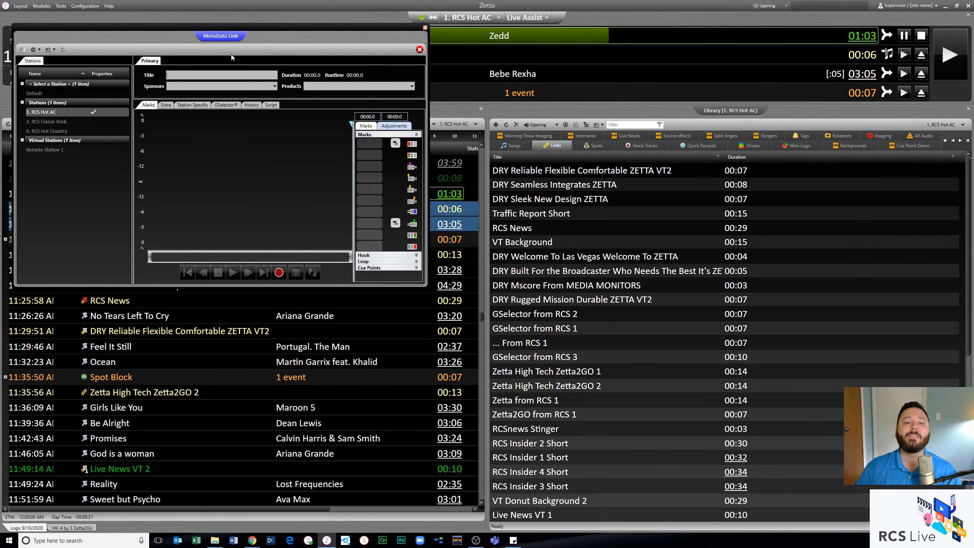
left_click(425, 27)
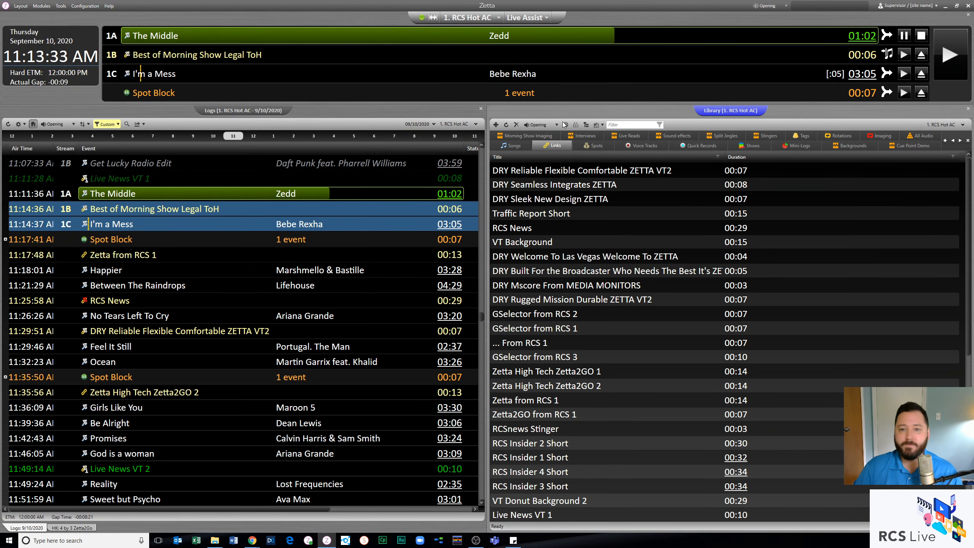
left_click(543, 136)
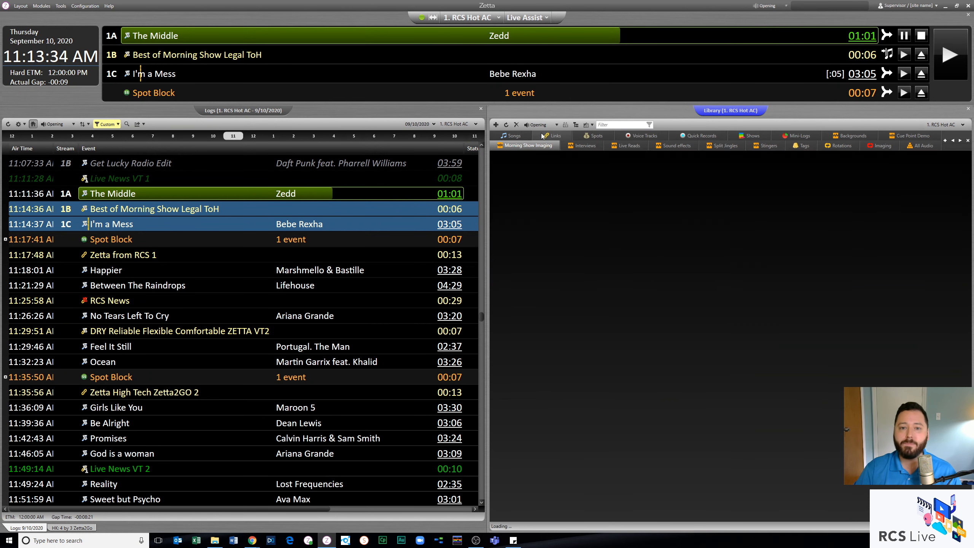
left_click(496, 125)
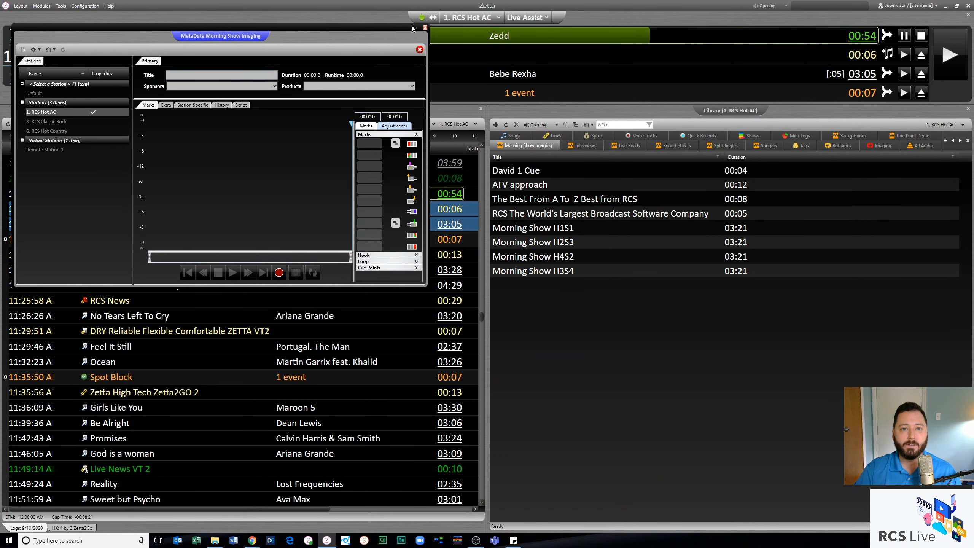
left_click(426, 28)
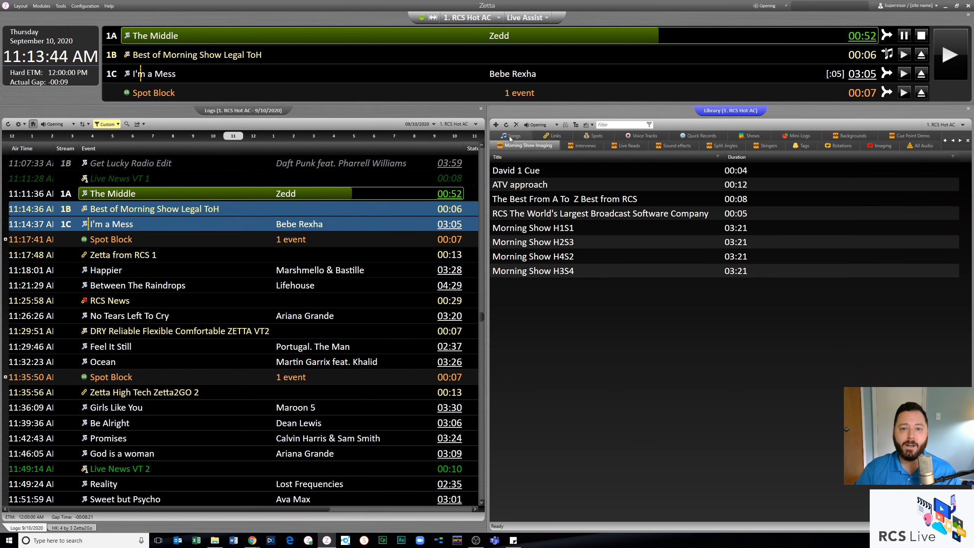
left_click(497, 146)
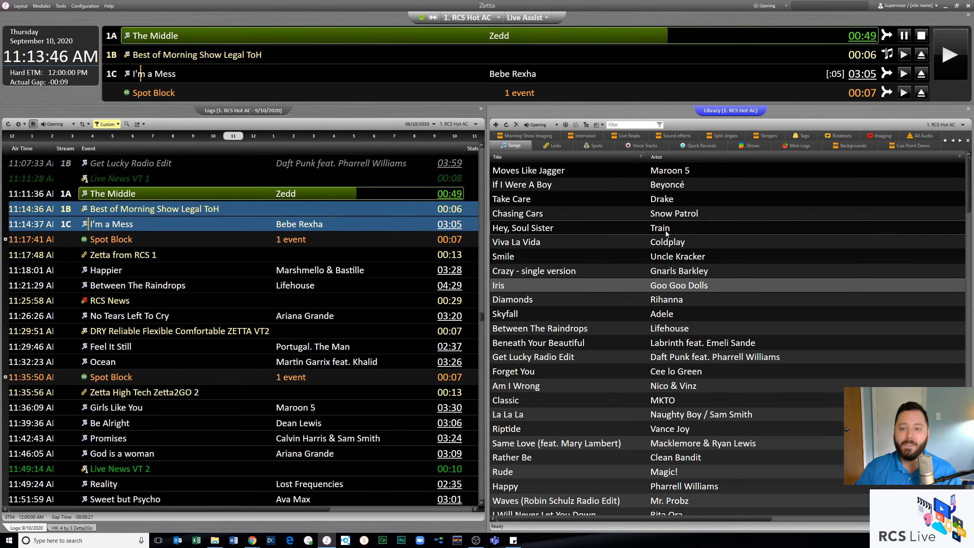
- Review the Outcue for Spots custom field and the asset types in the System configuration, and close the configuration
left_click(93, 7)
left_click(91, 15)
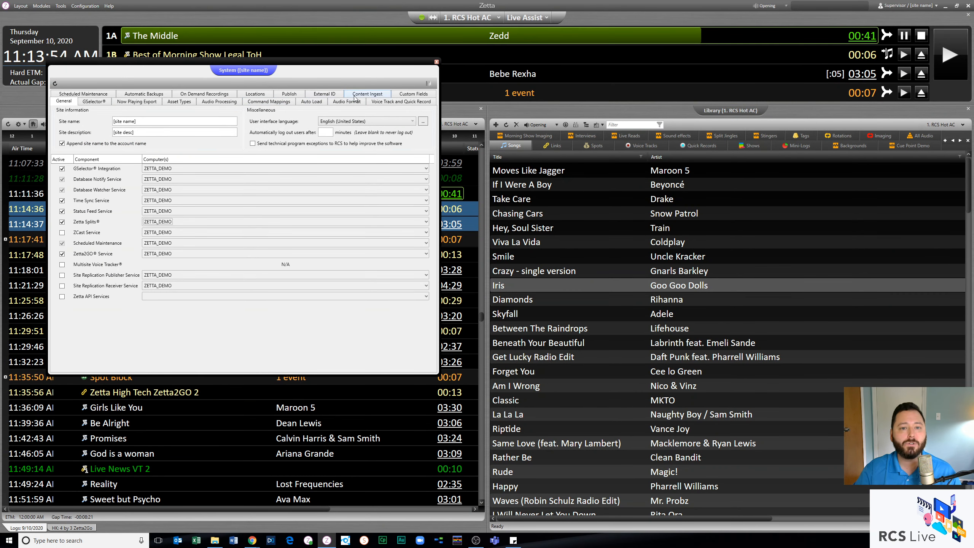
left_click(408, 97)
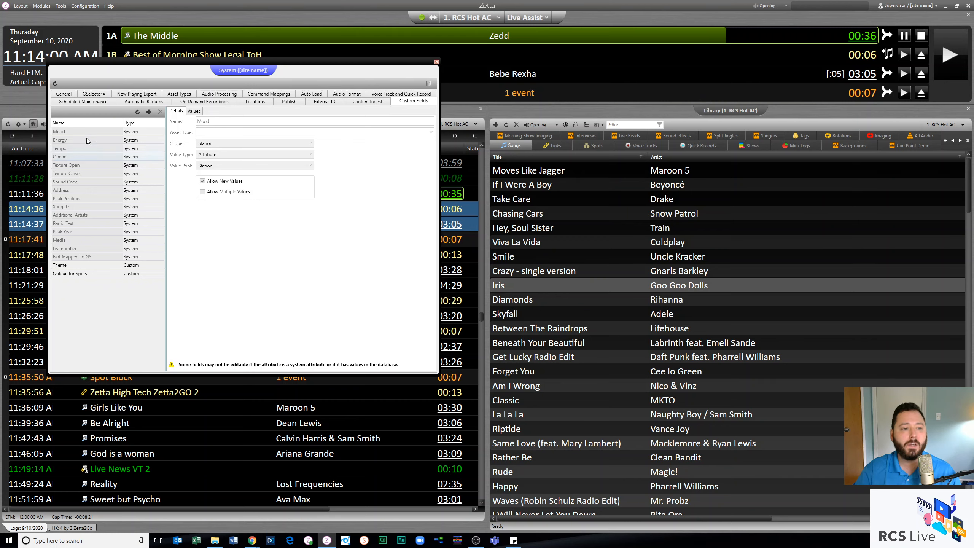
left_click(65, 275)
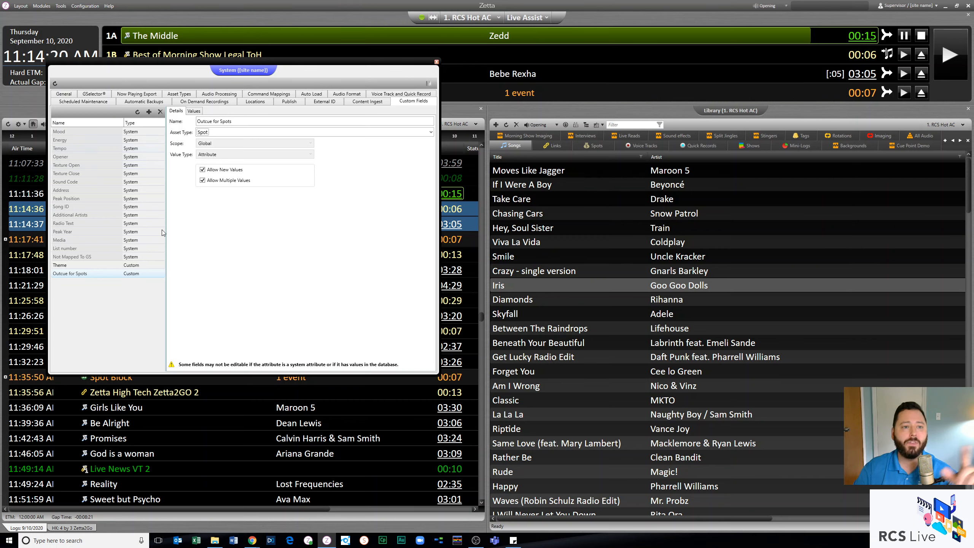
left_click(179, 94)
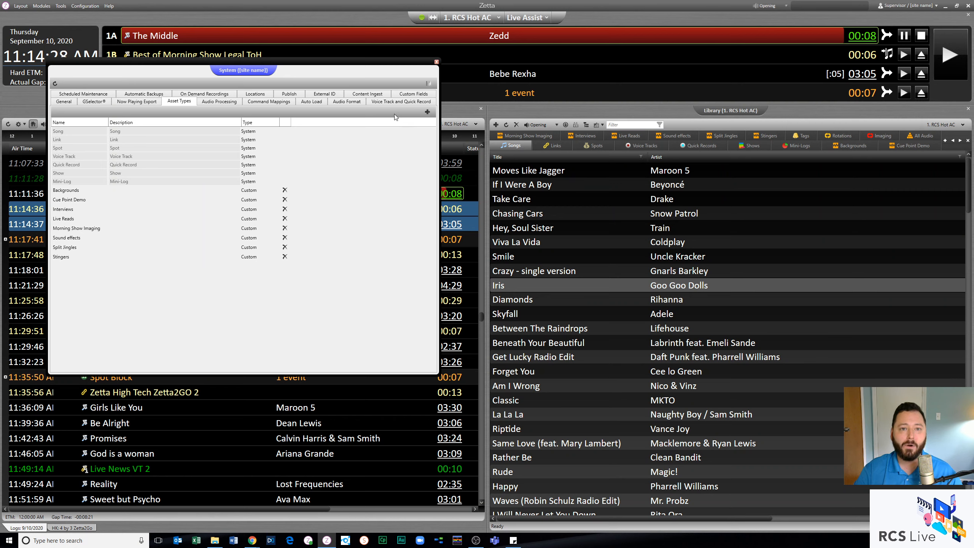
left_click(413, 94)
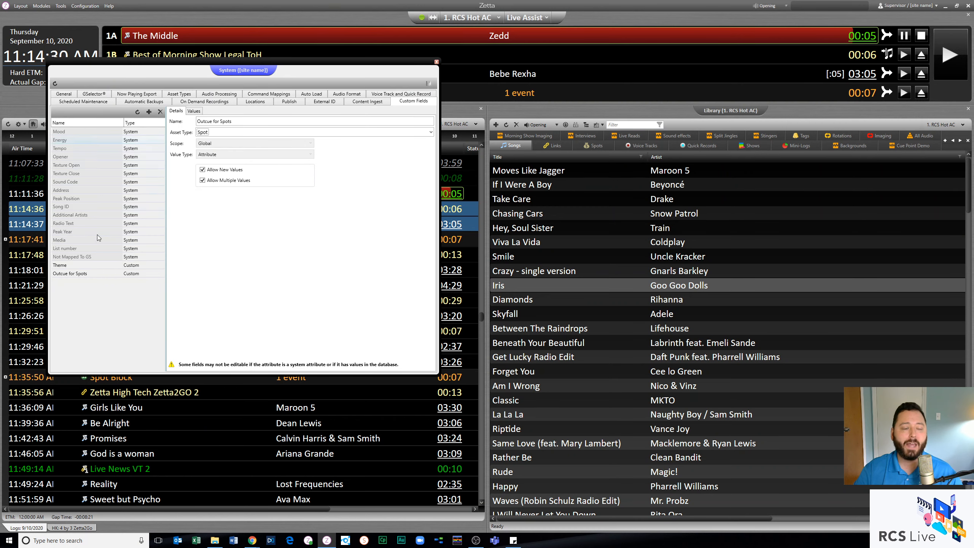
left_click(437, 62)
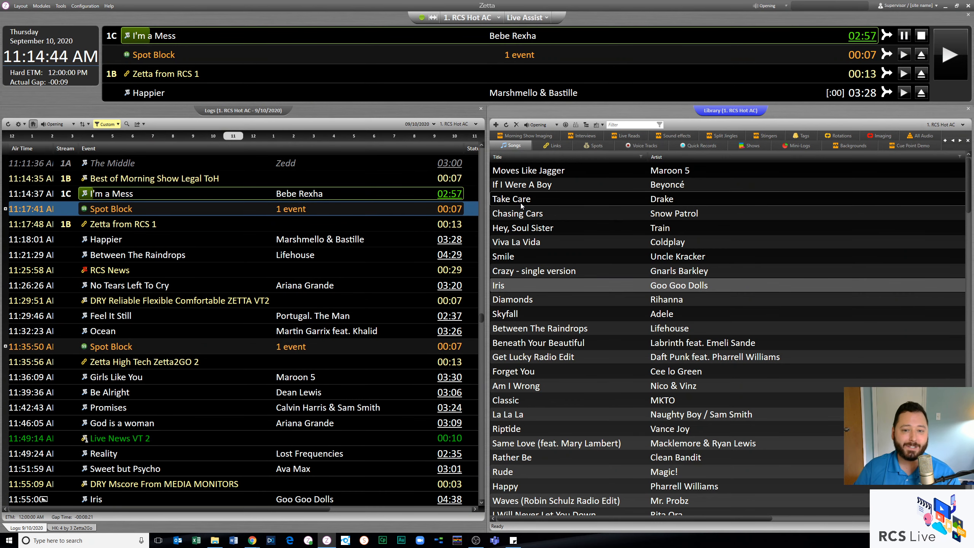
- Inspect the extra attributes of the spot KFC 1, including Outcue for Spots, and close its metadata
left_click(593, 146)
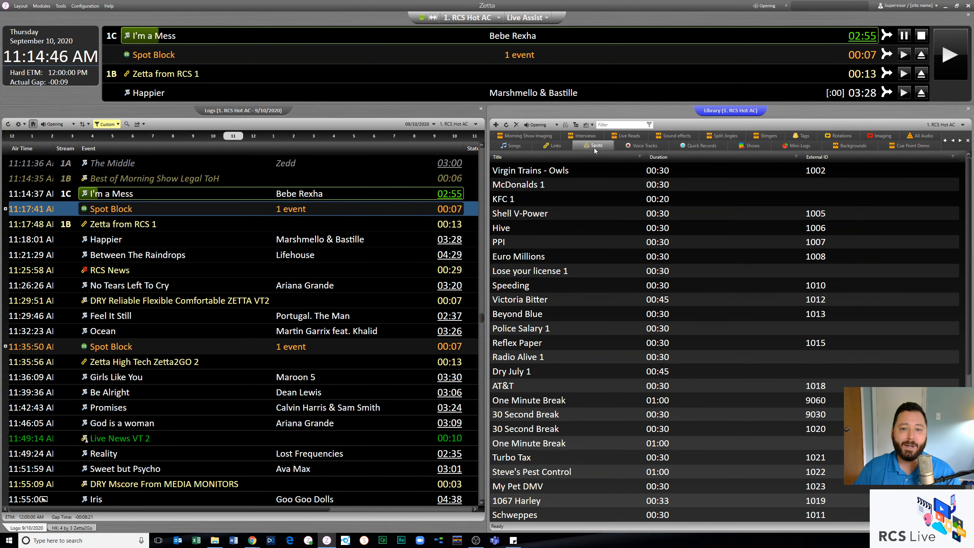
left_click(524, 204)
left_click(524, 204)
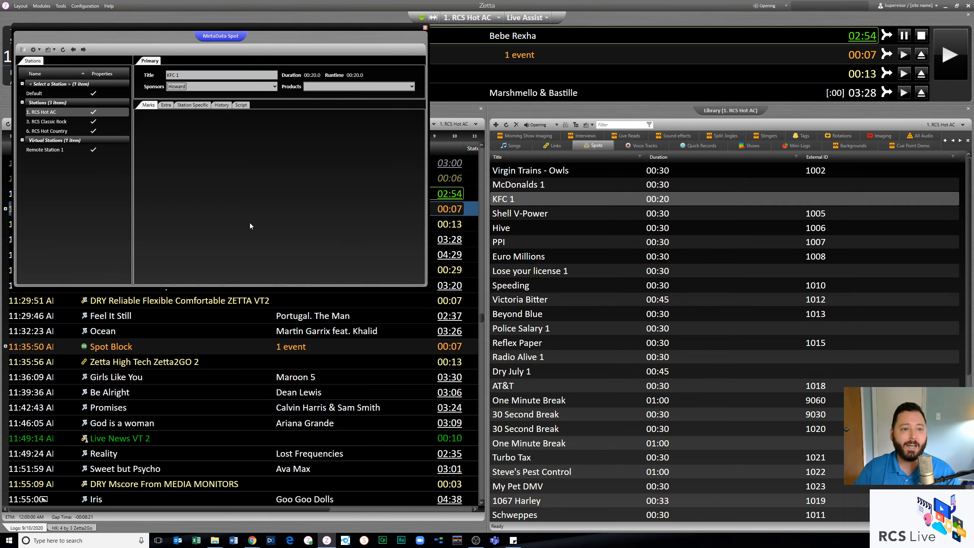
left_click(165, 105)
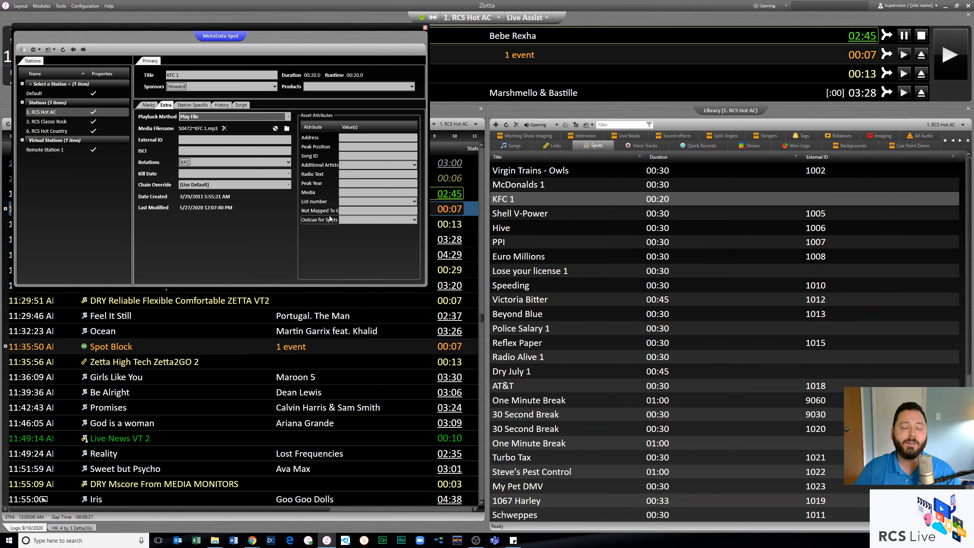
left_click(425, 29)
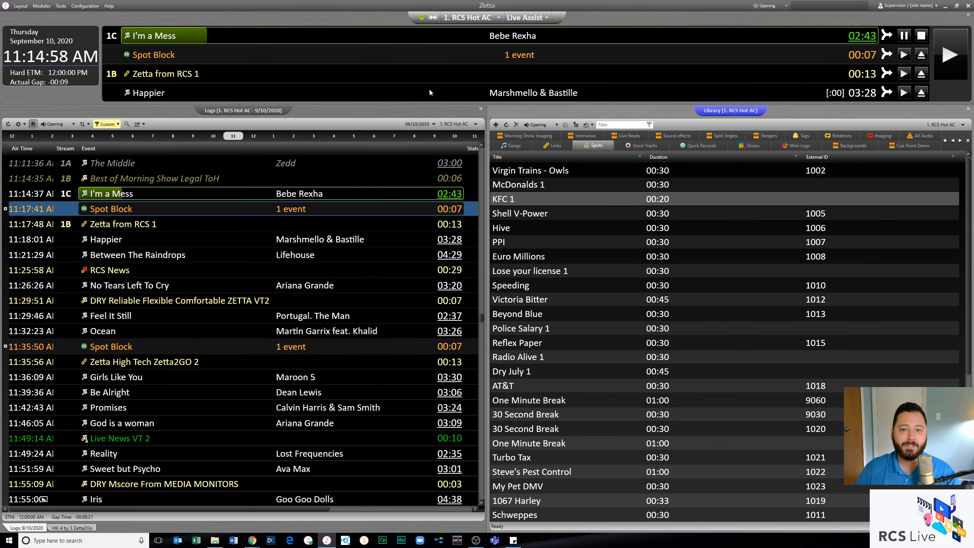
- Start a new song asset, enlarge its metadata window and show its extra details
left_click(511, 146)
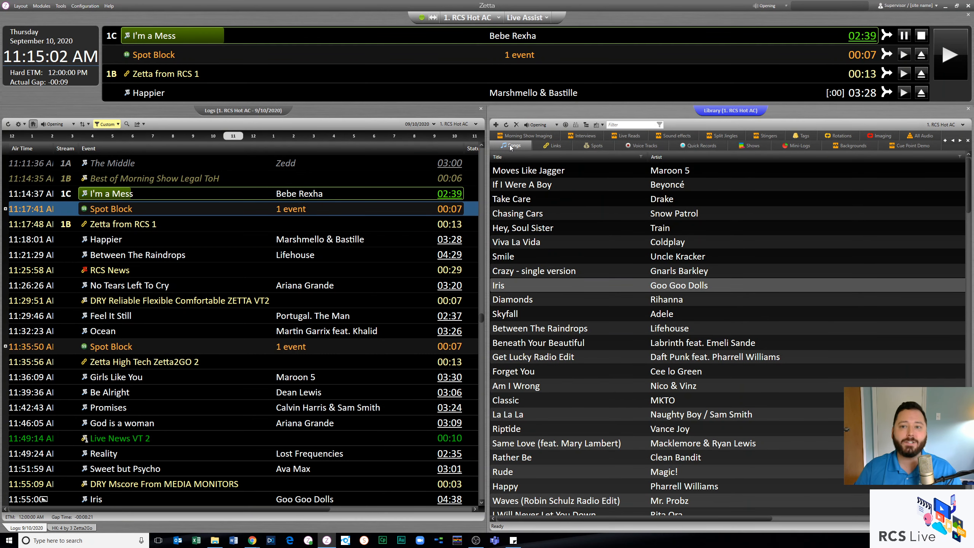
left_click(496, 125)
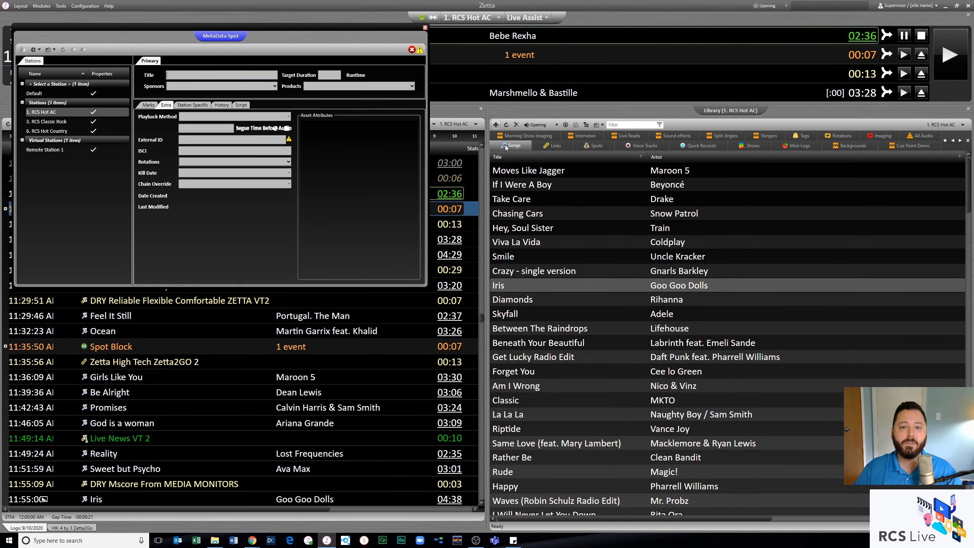
left_click_drag(425, 286, 789, 480)
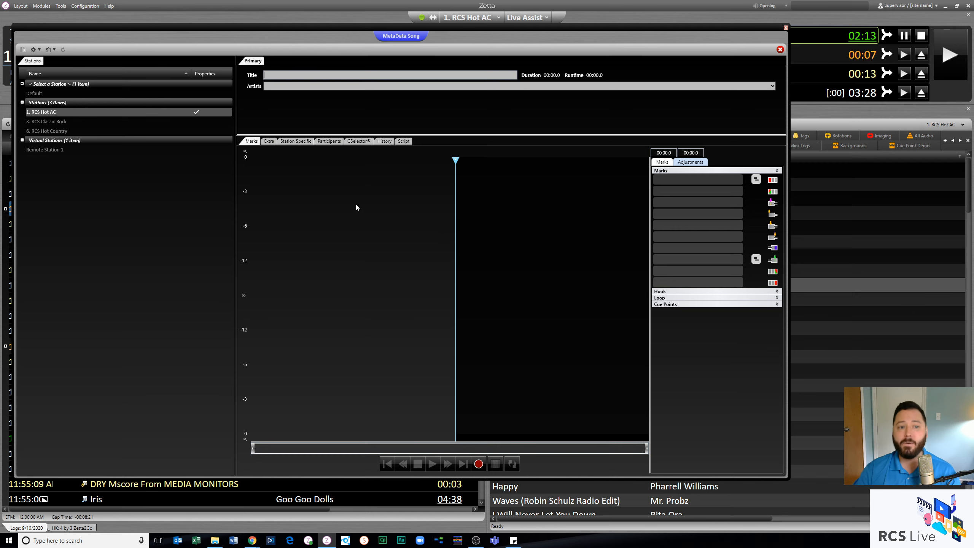
left_click(267, 142)
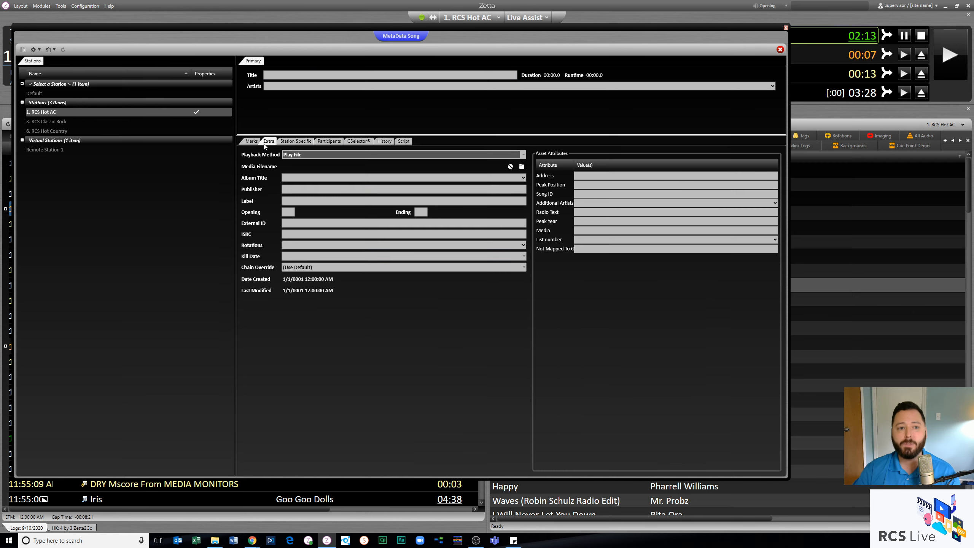
- Open the CD Ripper for the new song's media file and check its drive list
left_click(510, 168)
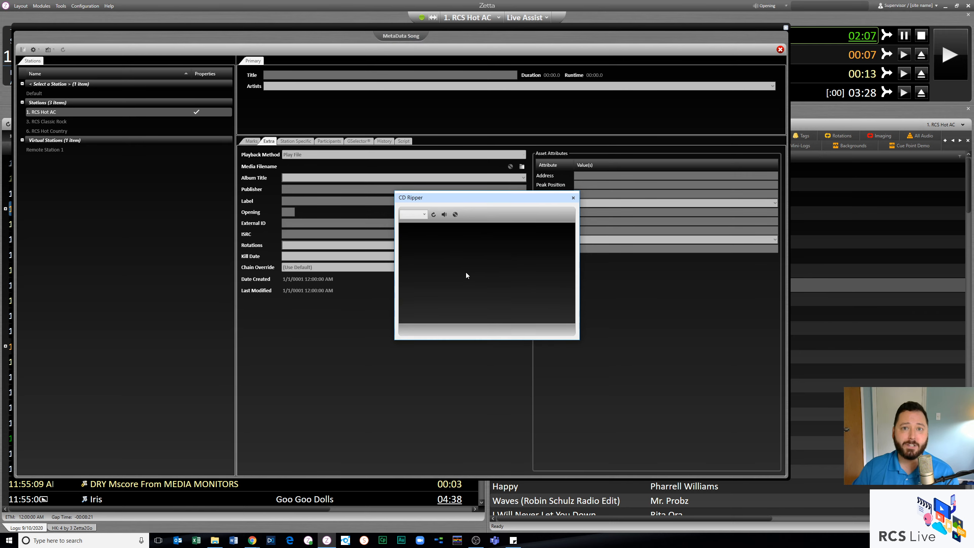
left_click(413, 214)
left_click(428, 224)
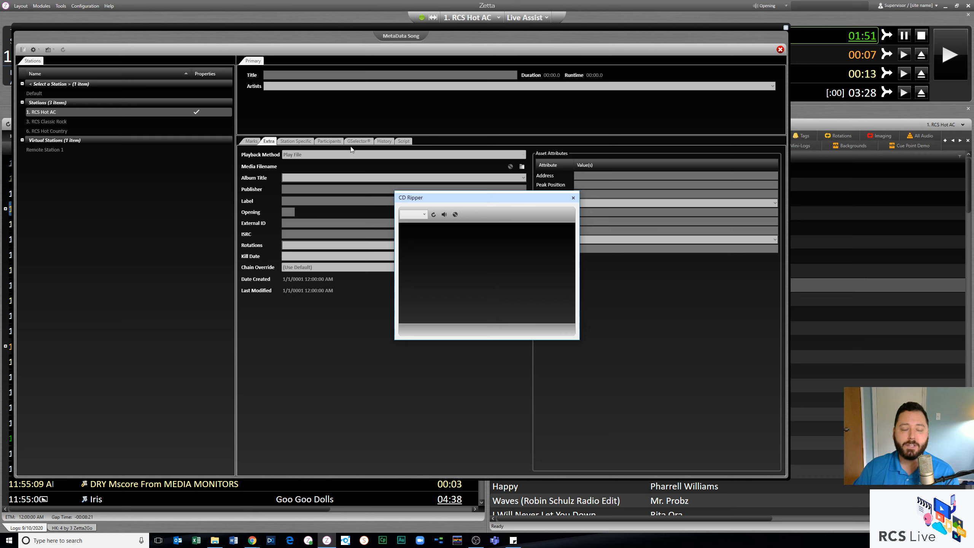
- Review the CD Extraction content converter among the audio format settings in the System configuration
left_click(95, 5)
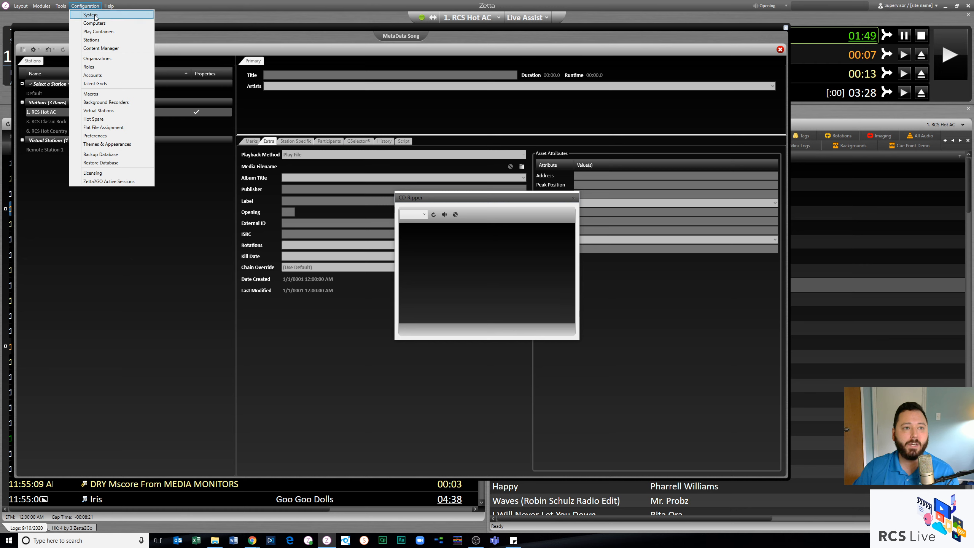
left_click(95, 16)
left_click(191, 113)
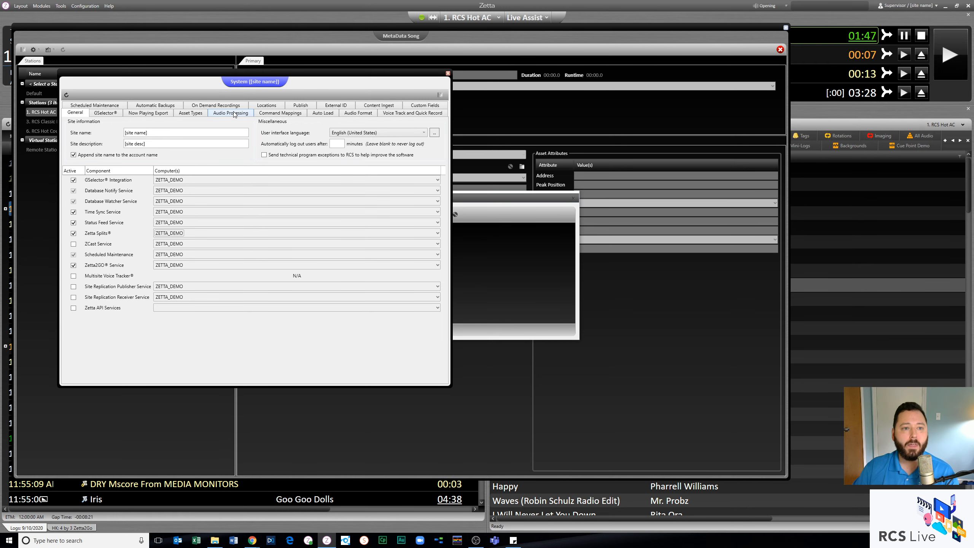
left_click(231, 113)
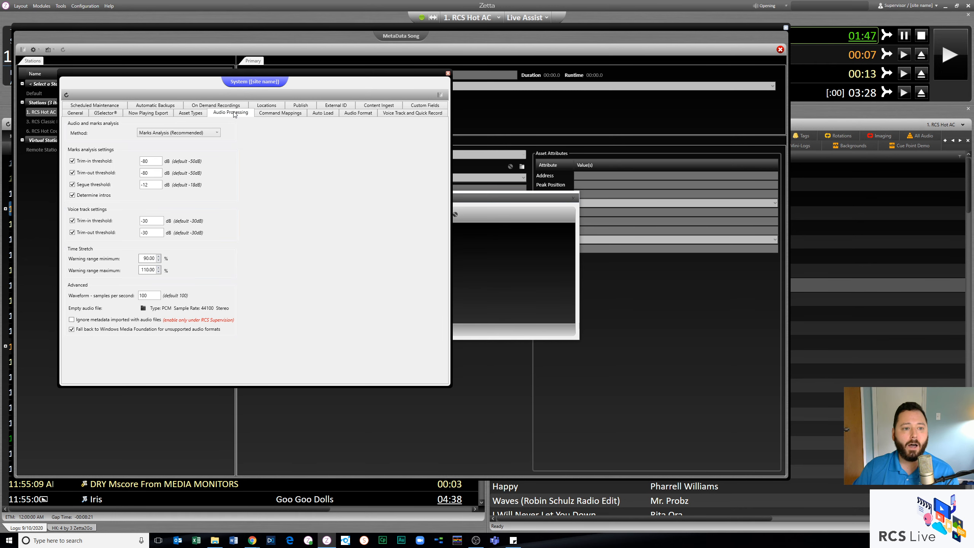
left_click(363, 116)
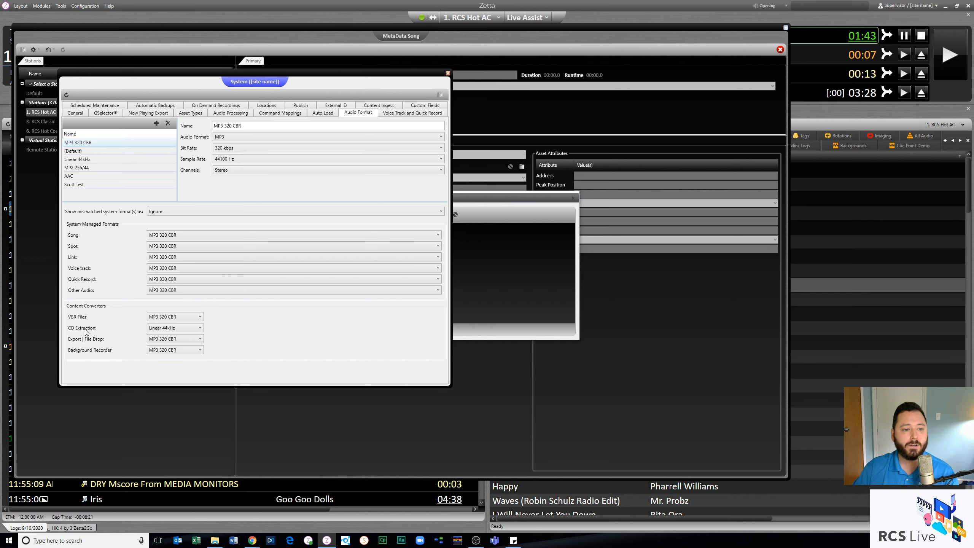
- Check the format choices for the CD Extraction converter and close the System configuration and the CD Ripper
left_click(167, 329)
left_click(167, 329)
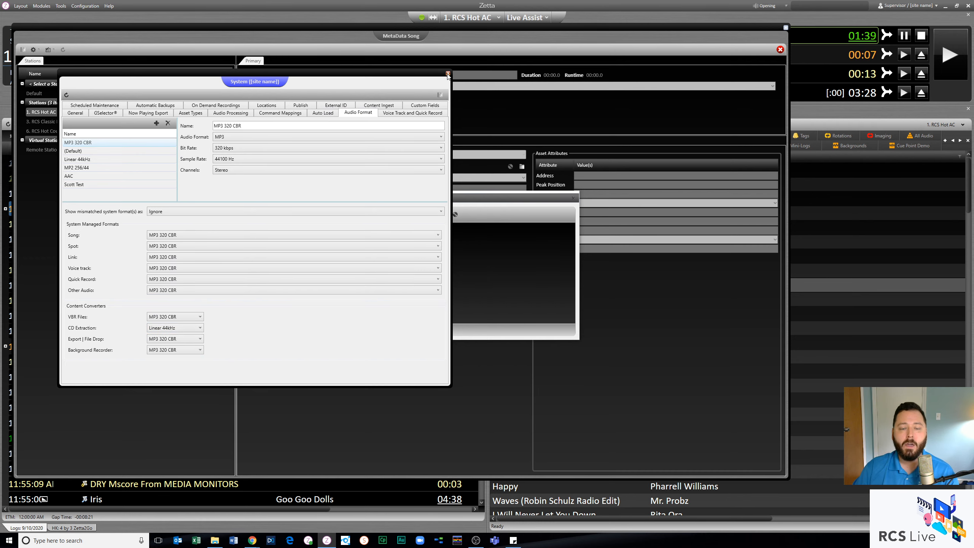
left_click(448, 74)
left_click(573, 197)
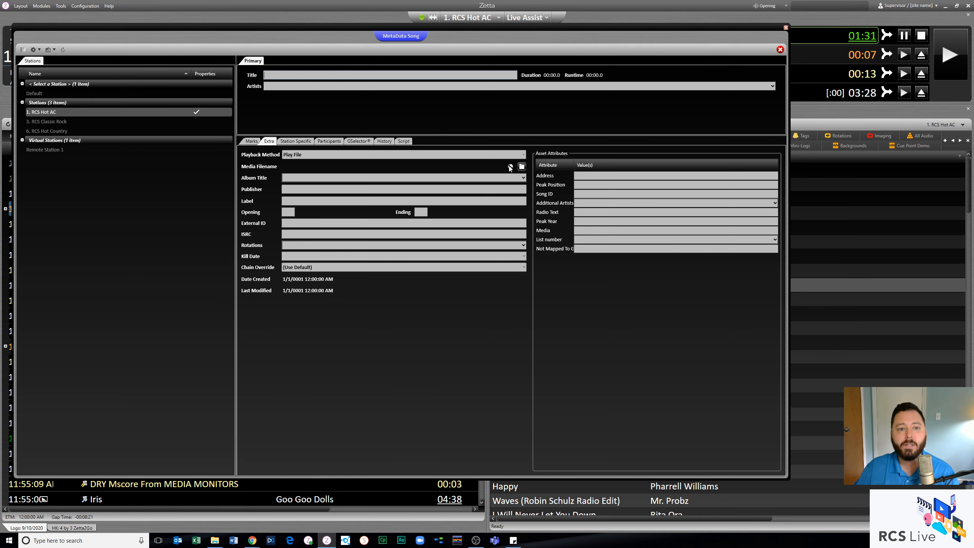
- Load the audio file A Day In The Life_The Beatles from the More Audio Songs folder into the new song's marks view
left_click(254, 142)
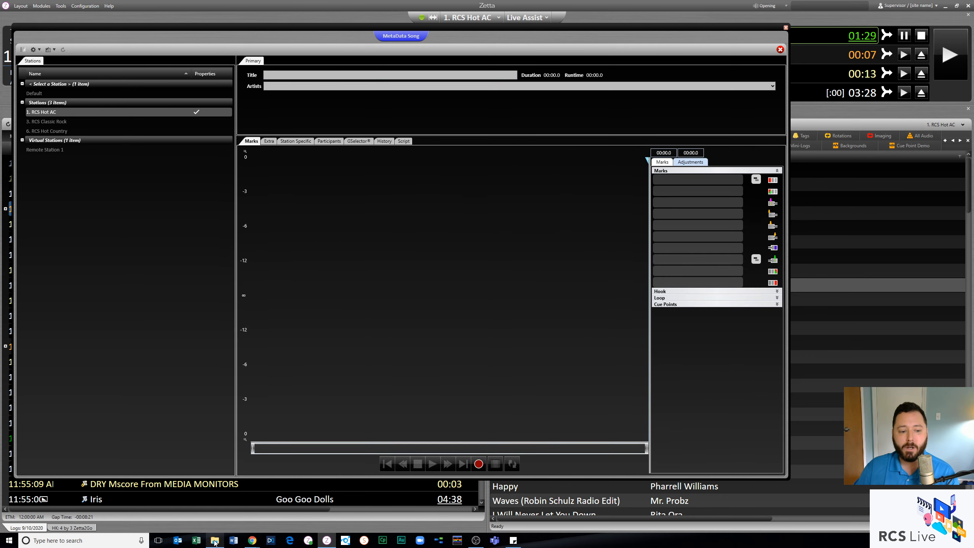
left_click(214, 540)
double_click(550, 196)
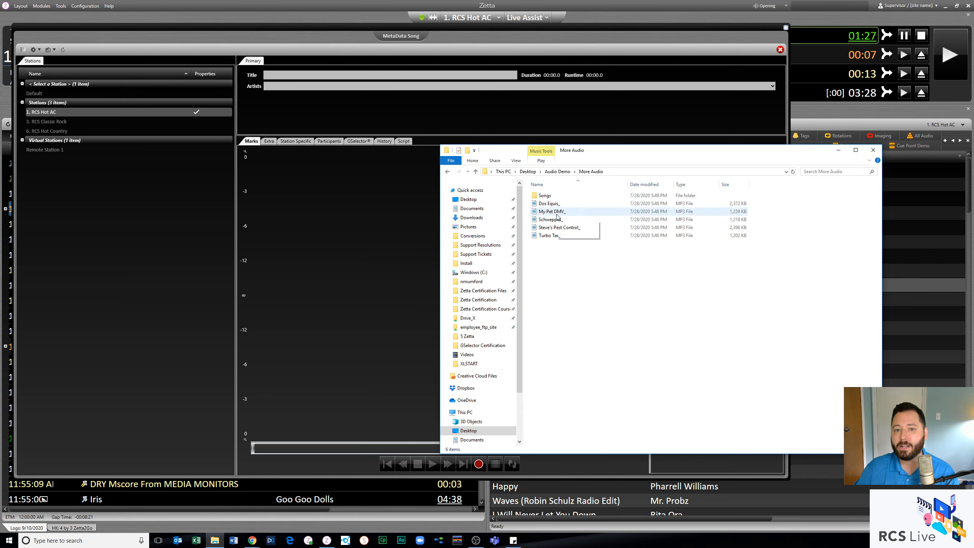
double_click(575, 195)
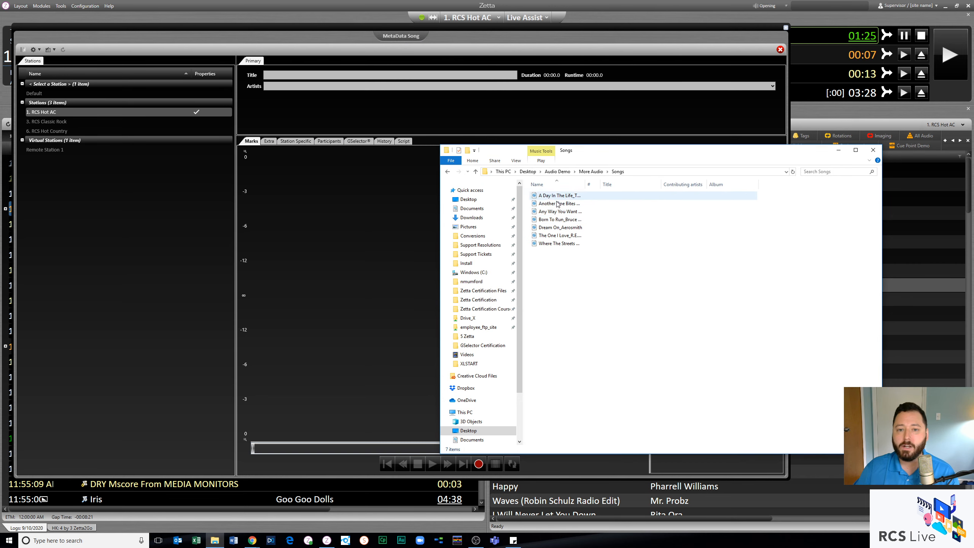
left_click_drag(576, 197, 349, 263)
left_click(196, 287)
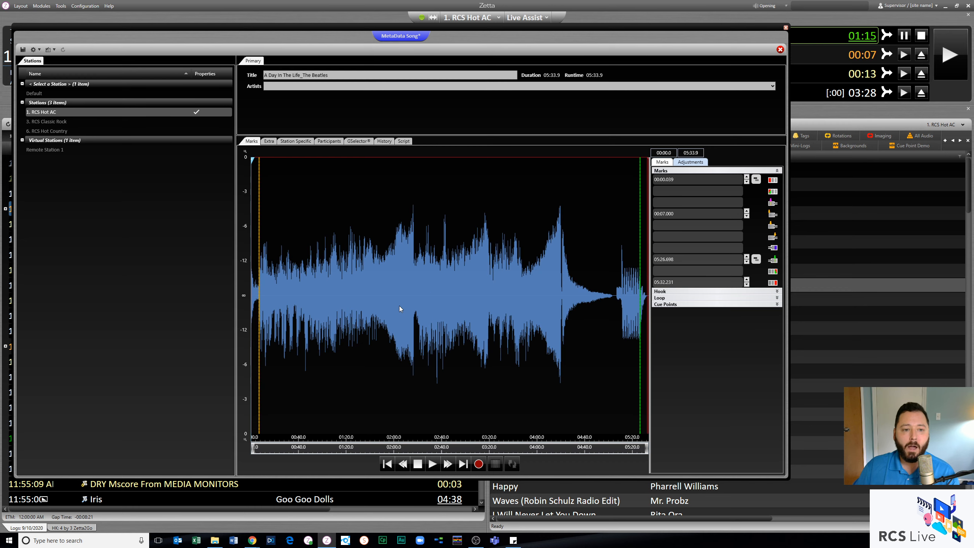
- Examine the song's waveform at its start and end, including the automatically placed marks and trimmed areas
left_click_drag(647, 448, 262, 448)
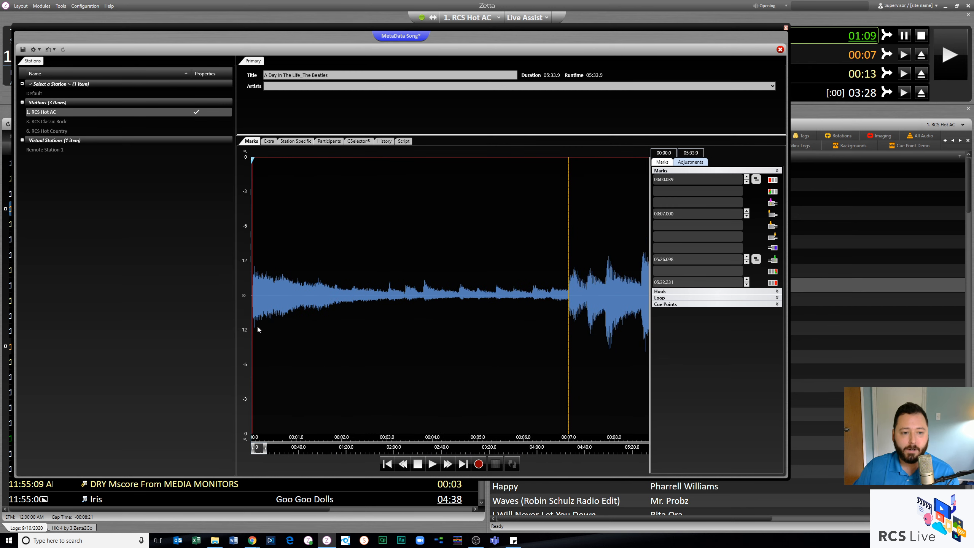
scroll(269, 330, "up", 5)
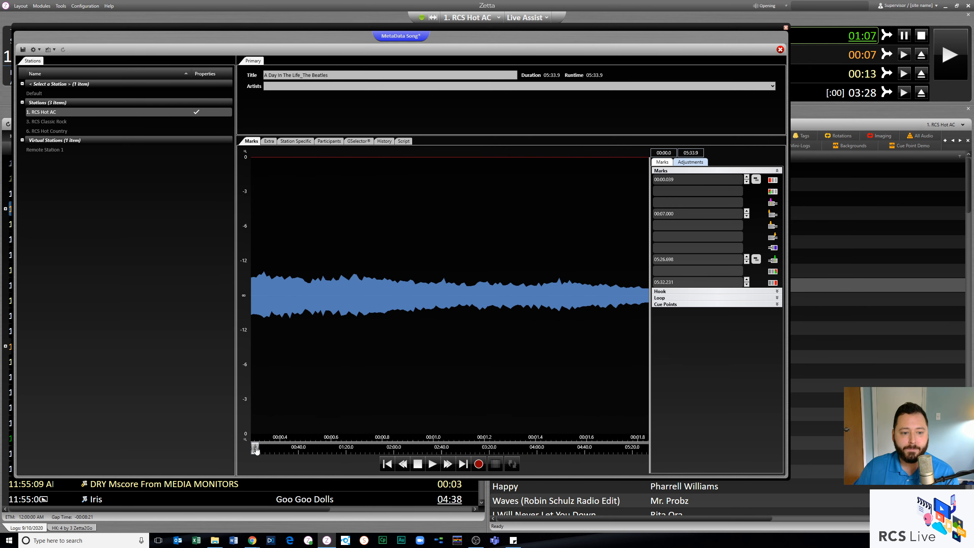
left_click_drag(254, 449, 254, 448)
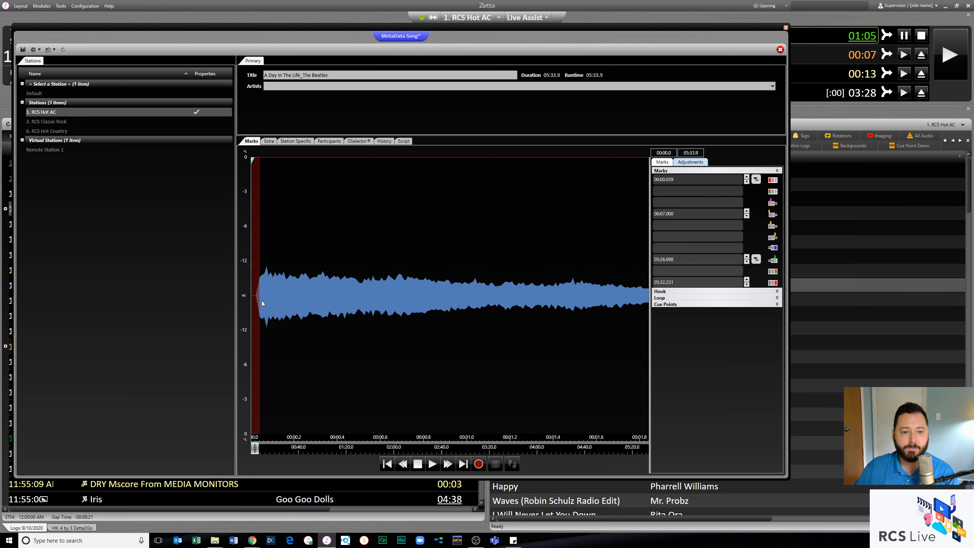
scroll(263, 311, "down", 3)
scroll(262, 311, "up", 4)
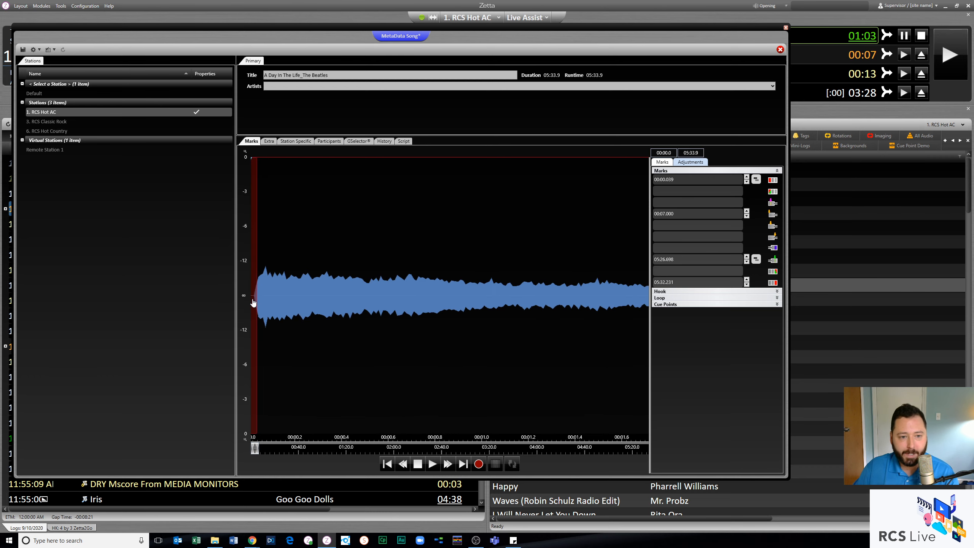
scroll(319, 306, "down", 8)
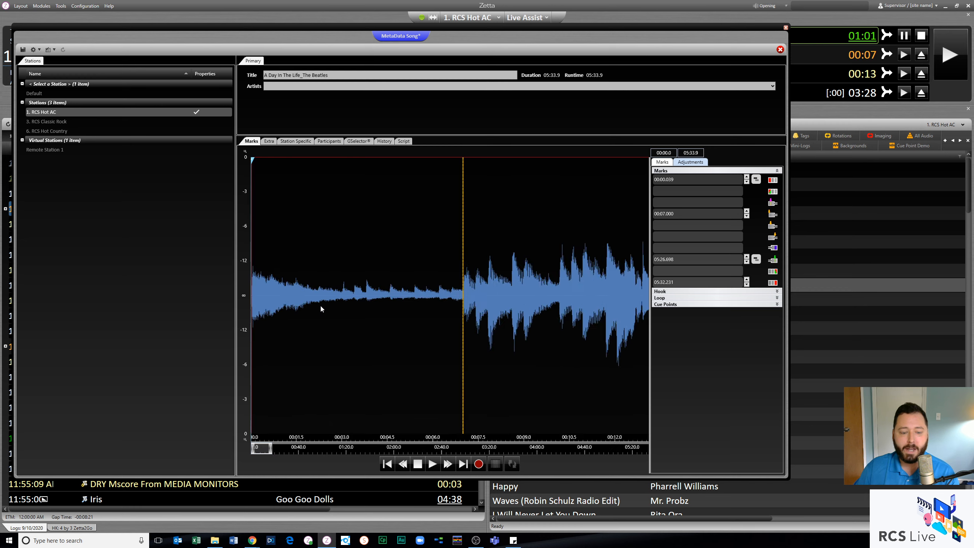
scroll(320, 305, "down", 2)
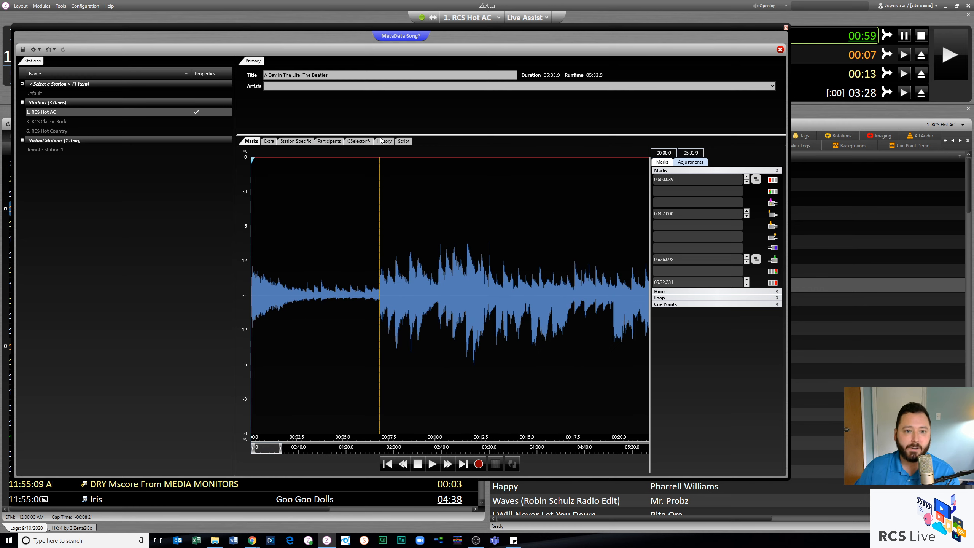
left_click_drag(267, 450, 269, 450)
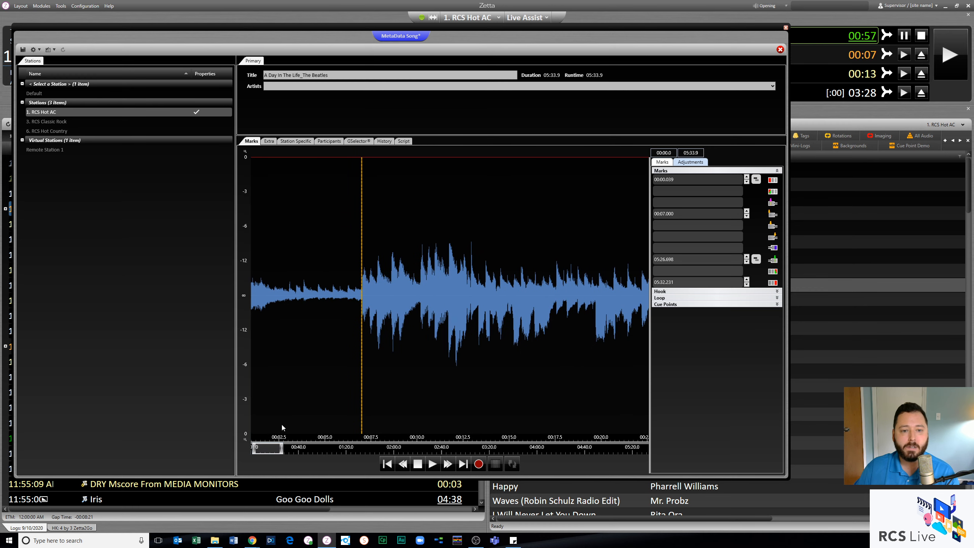
scroll(336, 303, "down", 4)
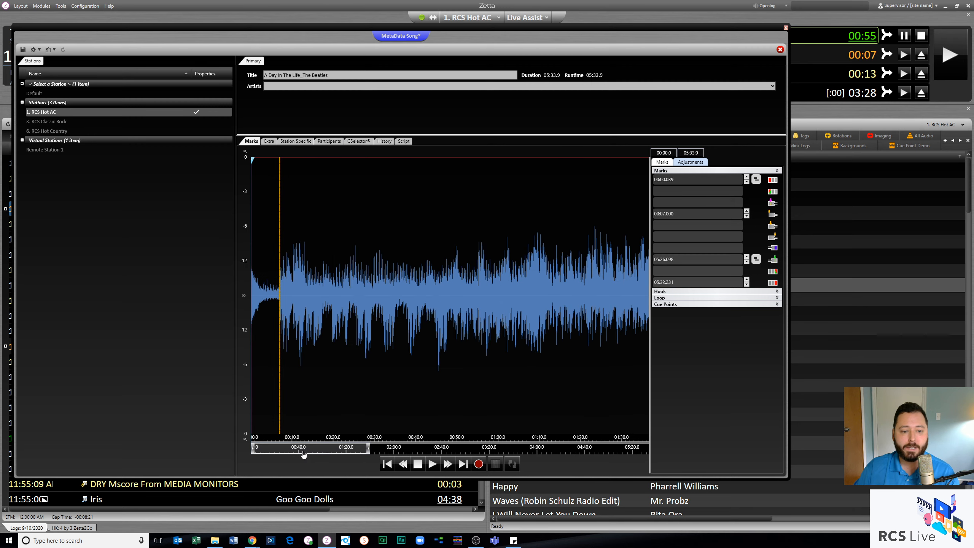
left_click_drag(326, 453, 601, 453)
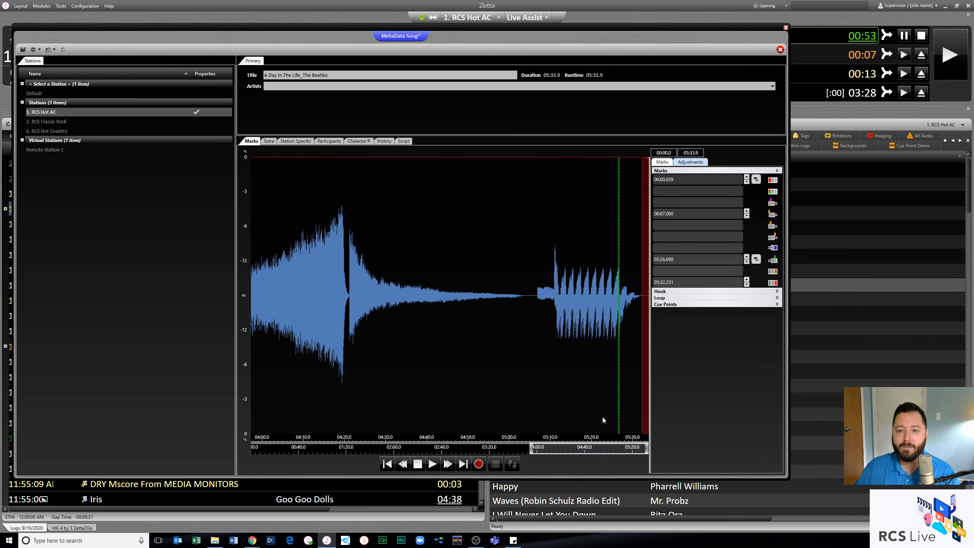
scroll(498, 343, "down", 4)
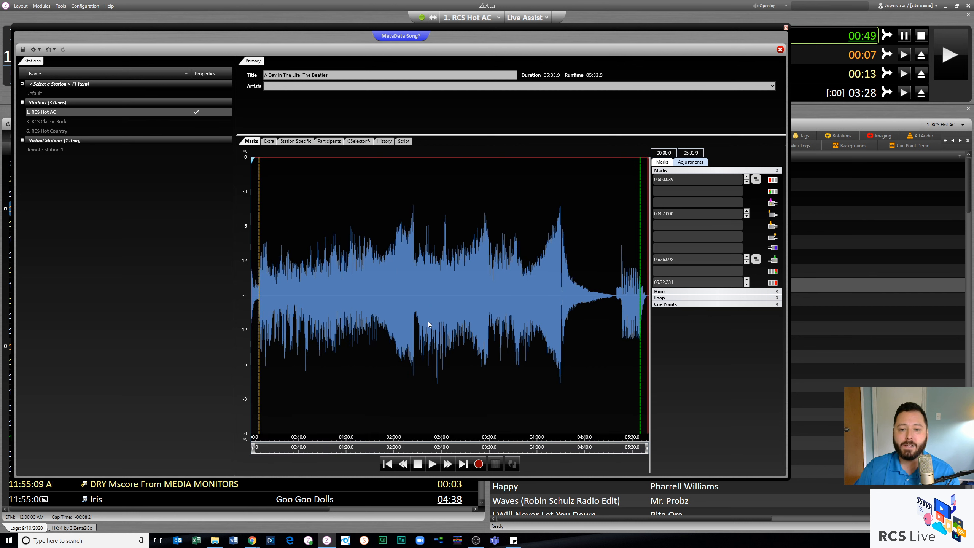
- Set the song's end trim mark at about 05:04.8, before the closing noise, and the green segue mark at about 04:27.4
left_click(615, 296)
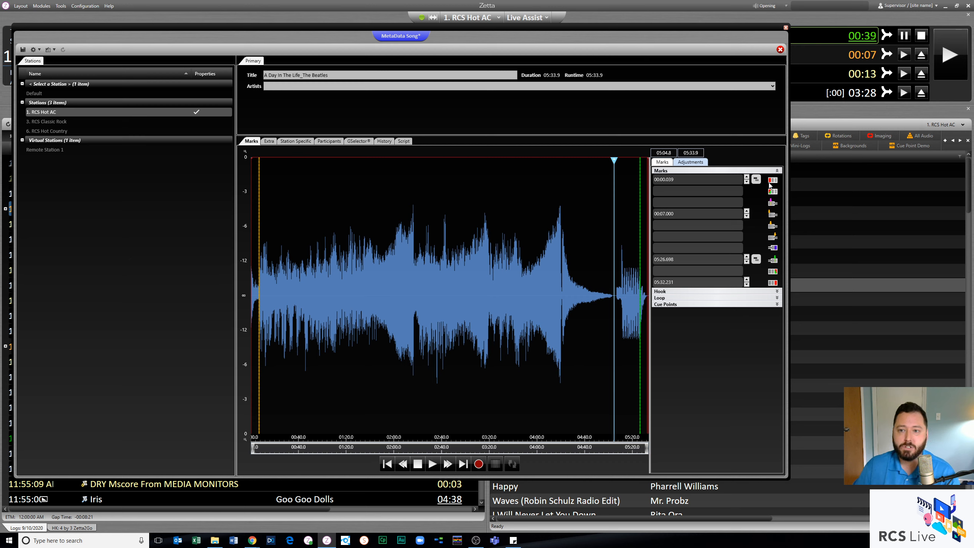
left_click(773, 283)
left_click(581, 303)
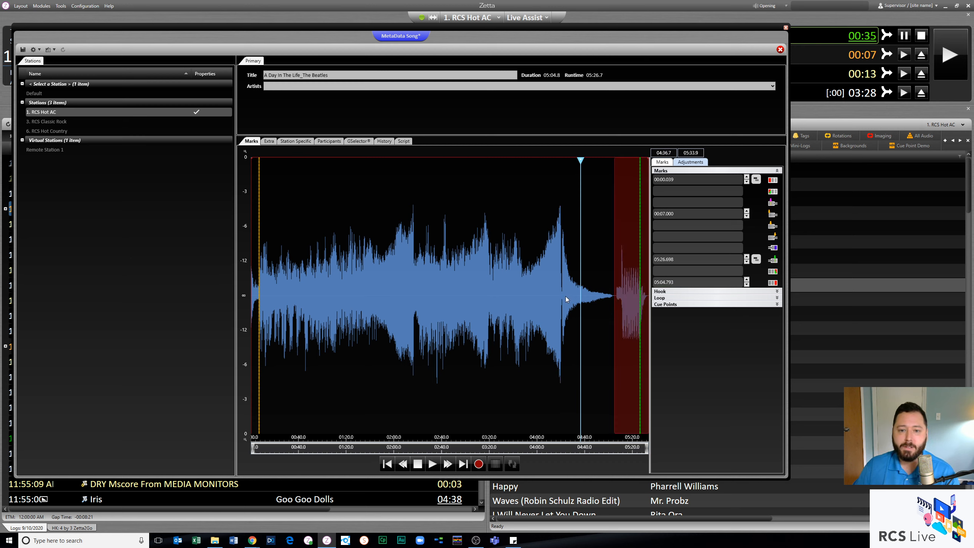
left_click(570, 292)
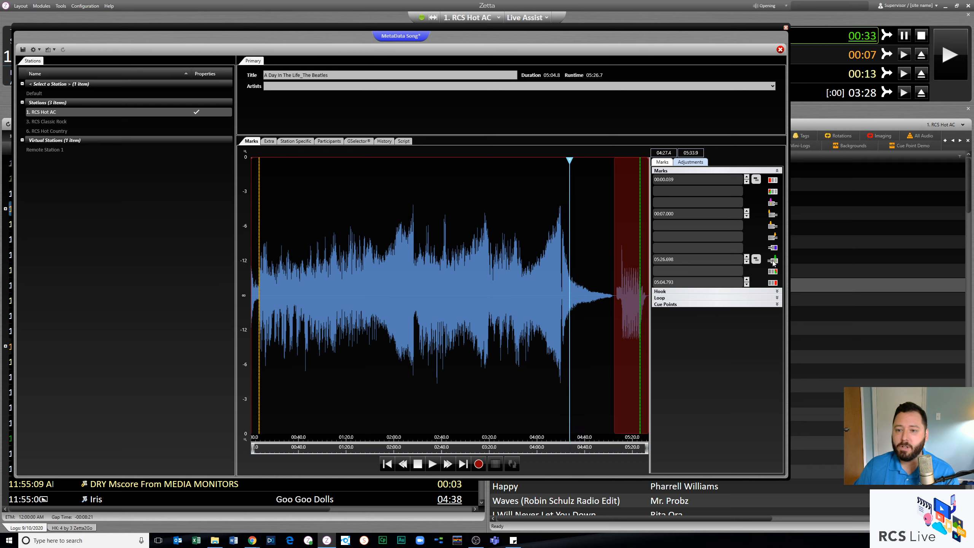
double_click(712, 260)
left_click(484, 293)
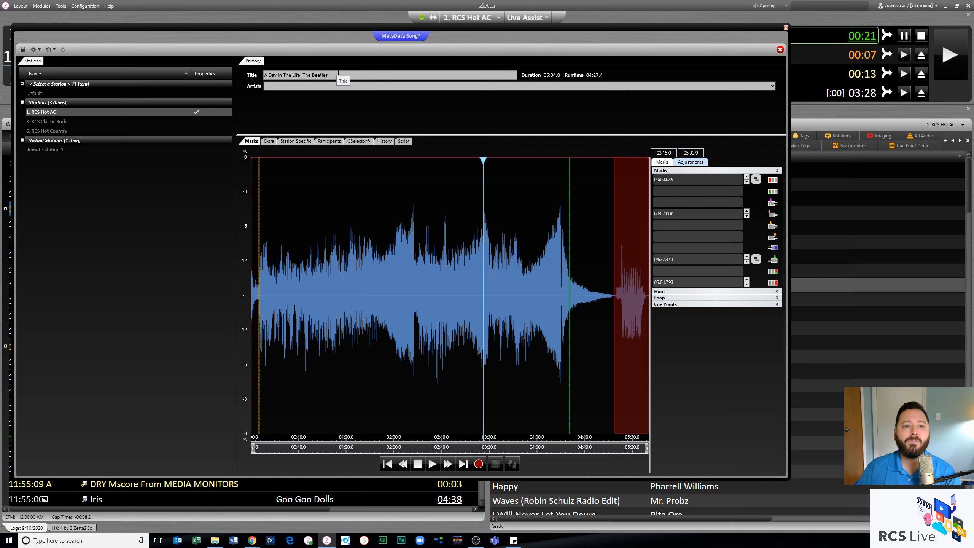
- Show the station-specific settings for 1. RCS Hot AC and set its Hour Restriction to Morning Show Only
left_click_drag(338, 76, 263, 76)
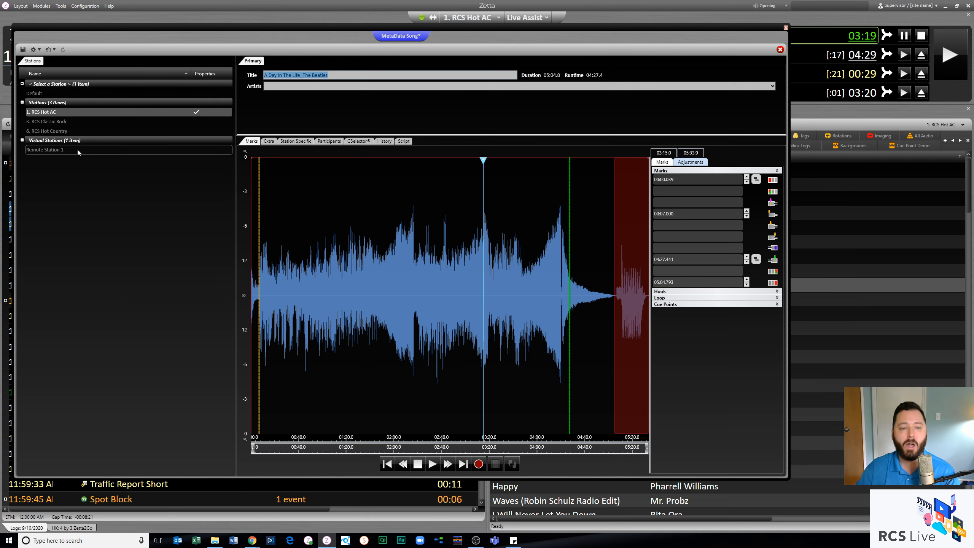
left_click(81, 112)
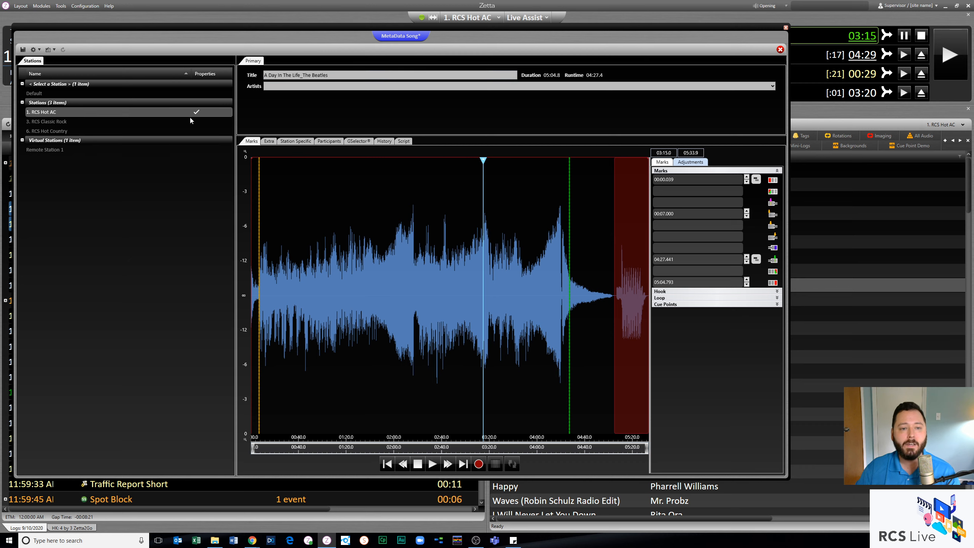
left_click(291, 142)
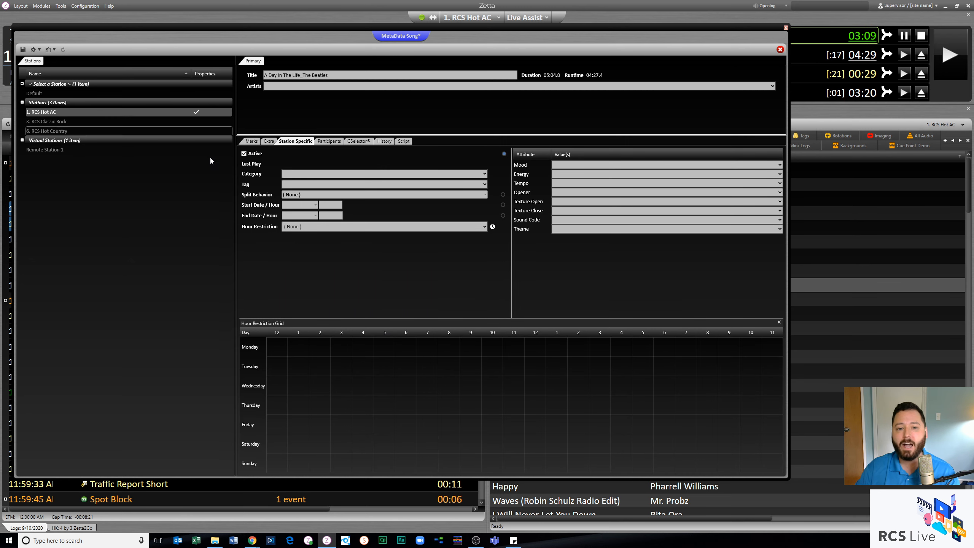
left_click(389, 227)
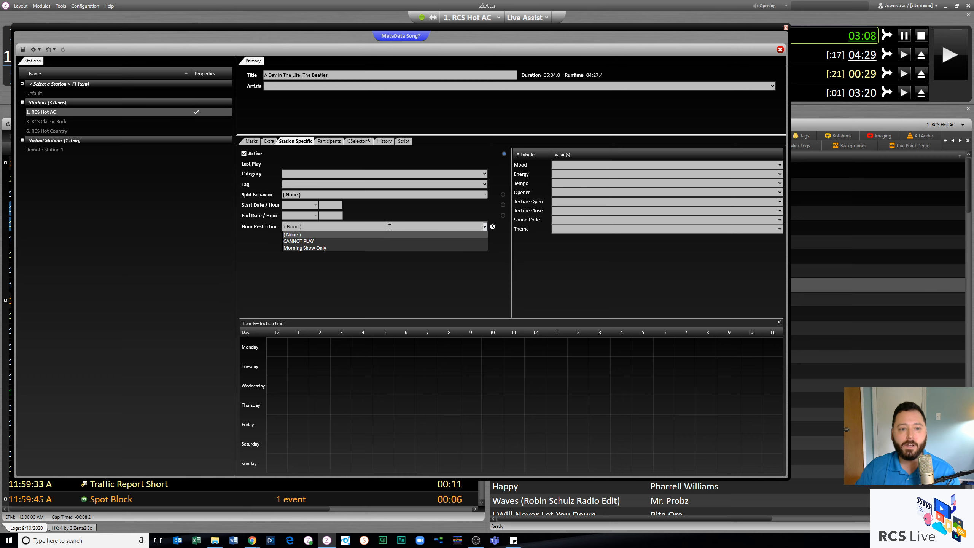
left_click(342, 248)
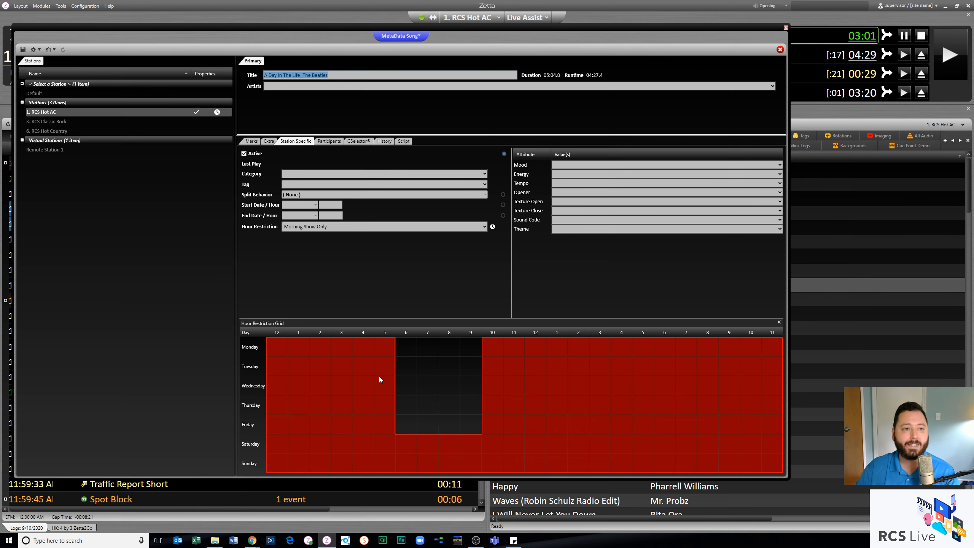
- Compare the restriction indicator of RCS Hot AC with RCS Hot Country and reset RCS Hot AC's Hour Restriction to None
left_click(79, 132)
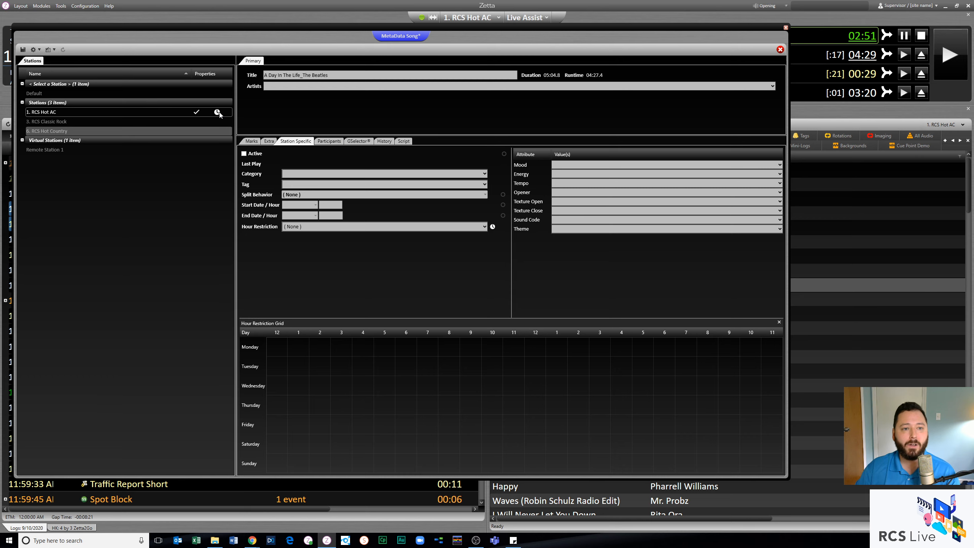
mouse_move(218, 112)
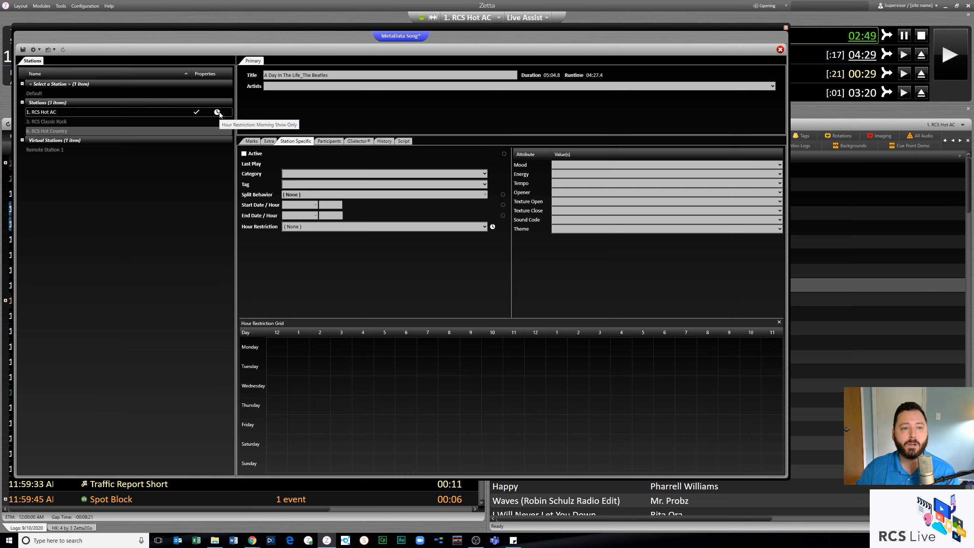
left_click(168, 113)
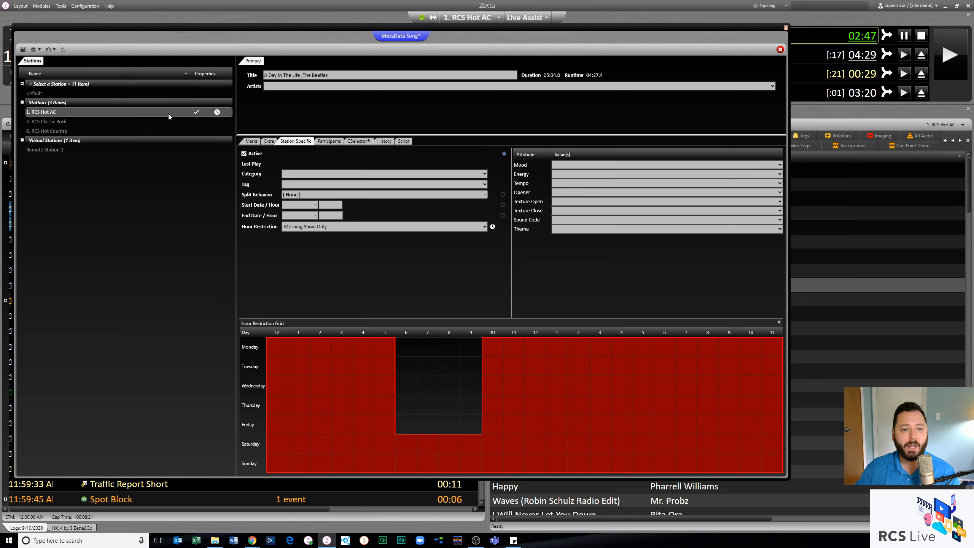
left_click(298, 227)
left_click(299, 235)
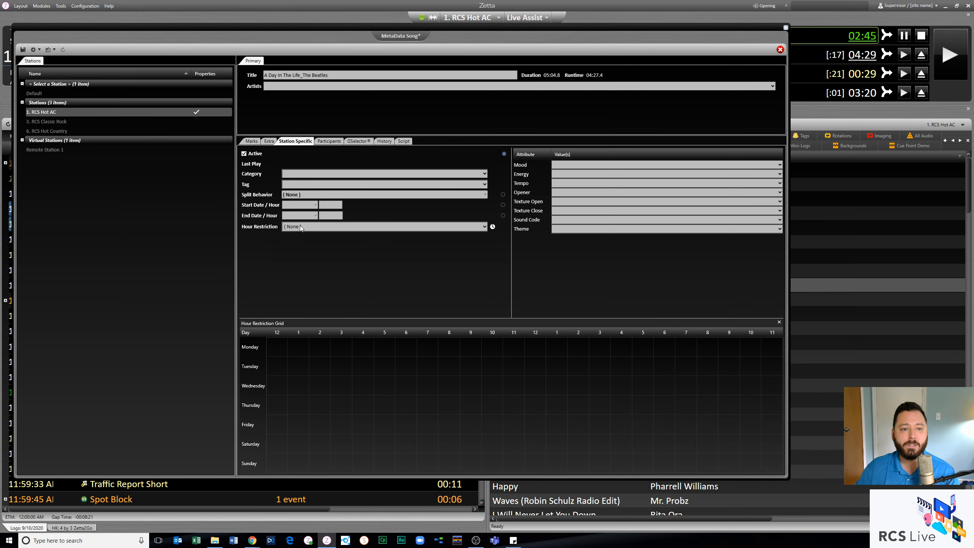
- Set the song's End Date for RCS Hot AC to 09/09/2020 and check the date indicator beside the station
left_click(315, 216)
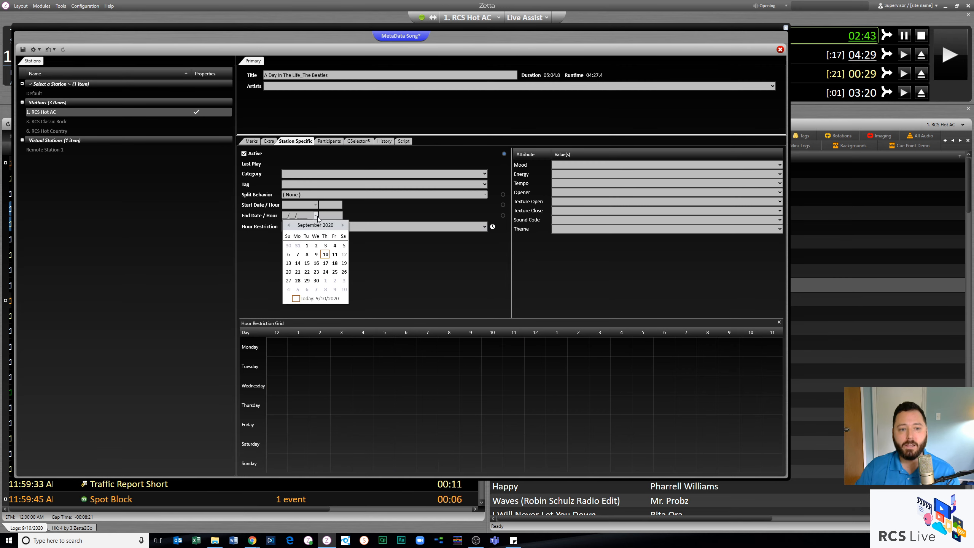
left_click(315, 255)
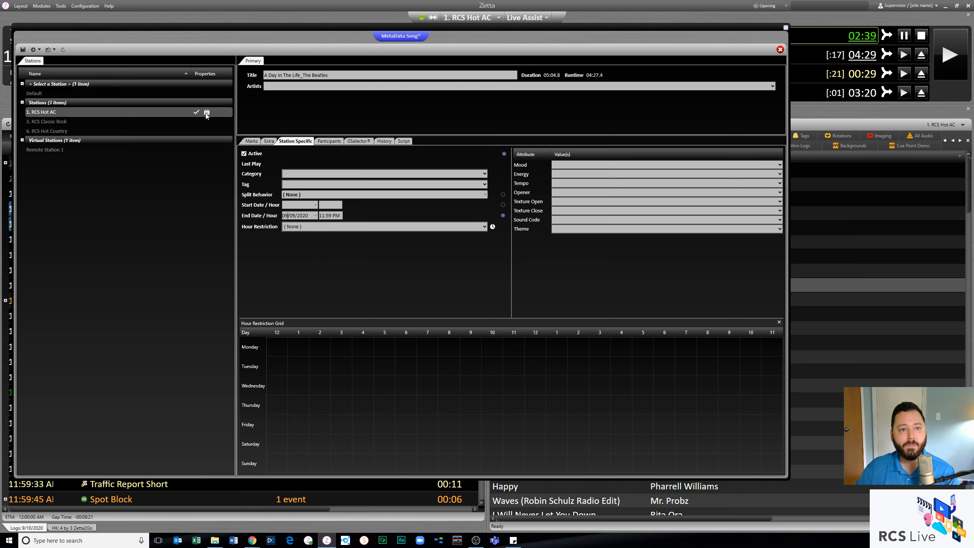
mouse_move(207, 115)
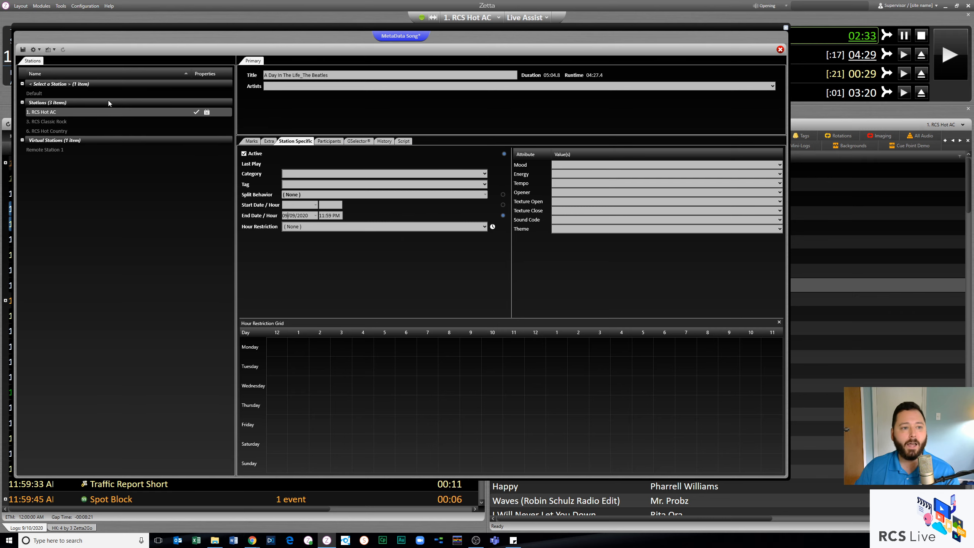
- Set the song's End Date for the Default station entry to 09/12/2020
left_click(89, 94)
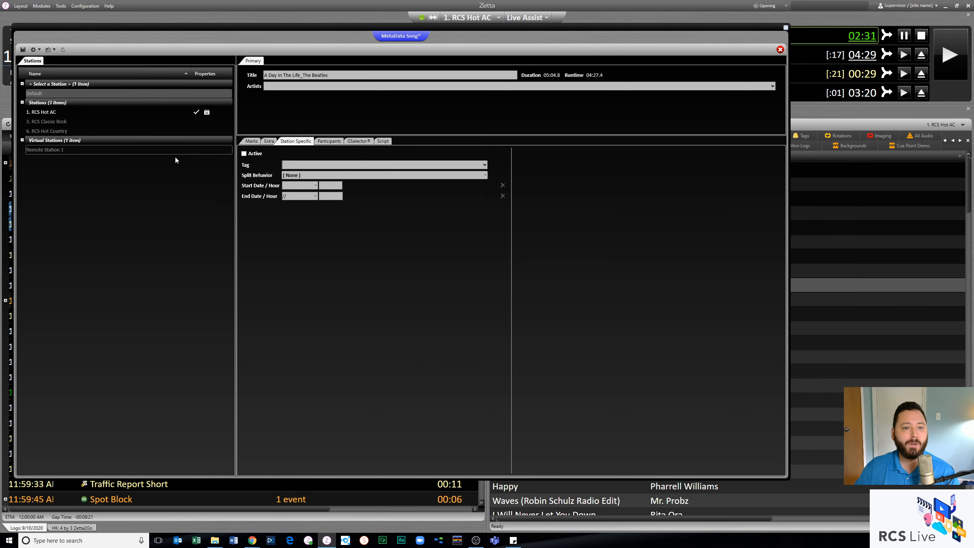
left_click(316, 196)
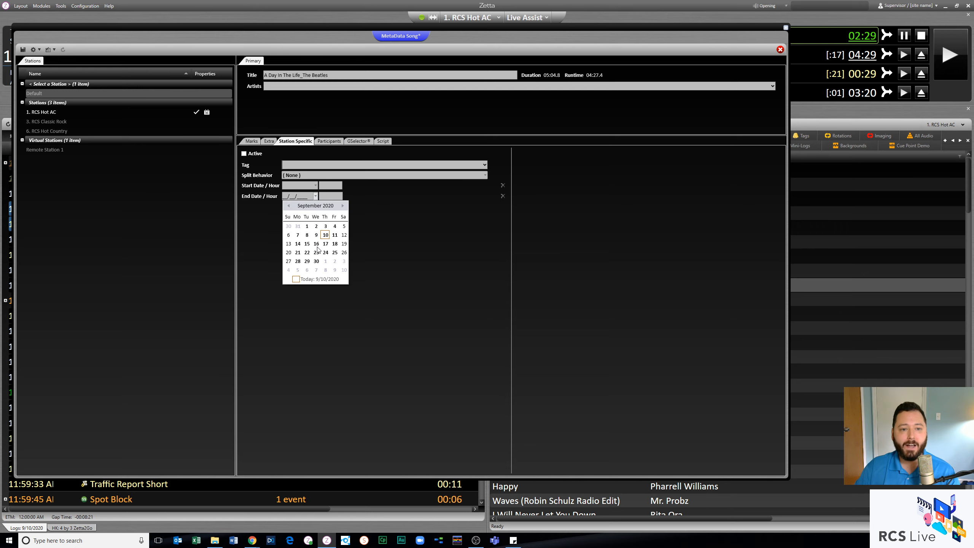
left_click(345, 235)
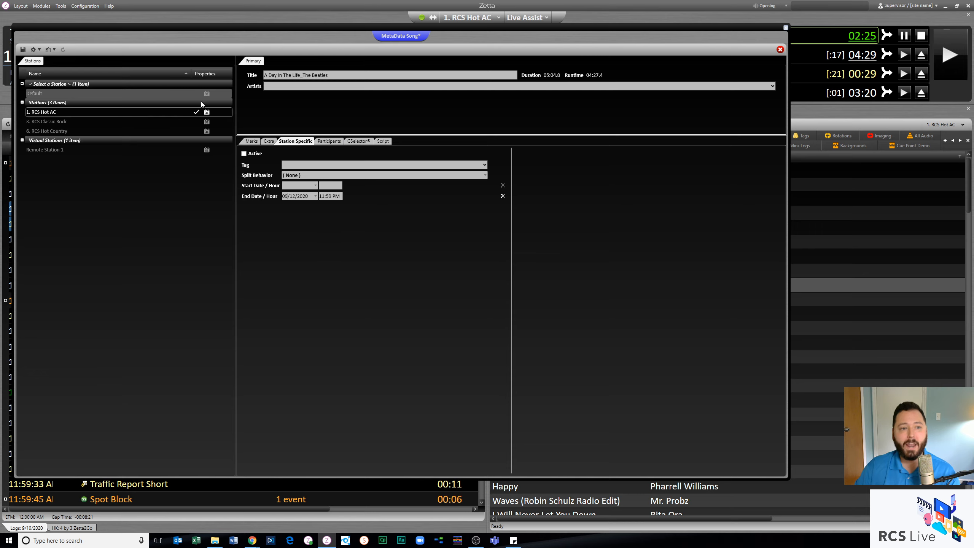
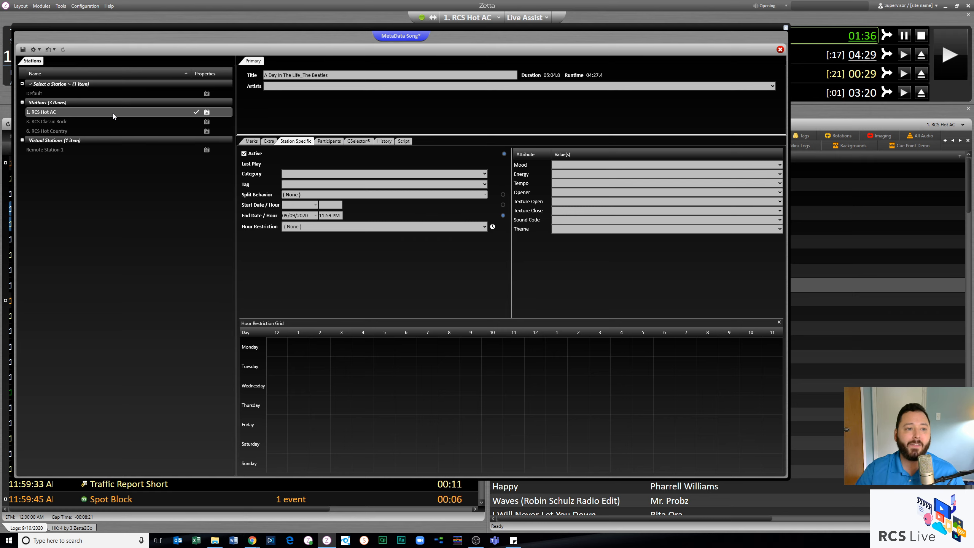
- Set the song's End Date for the Default station entry to 09/13/2020
left_click(122, 94)
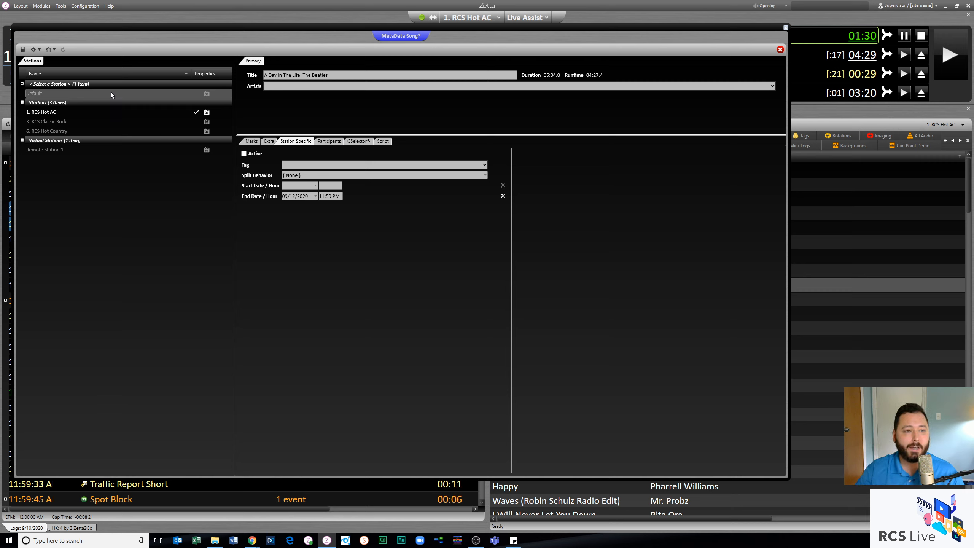
left_click(316, 196)
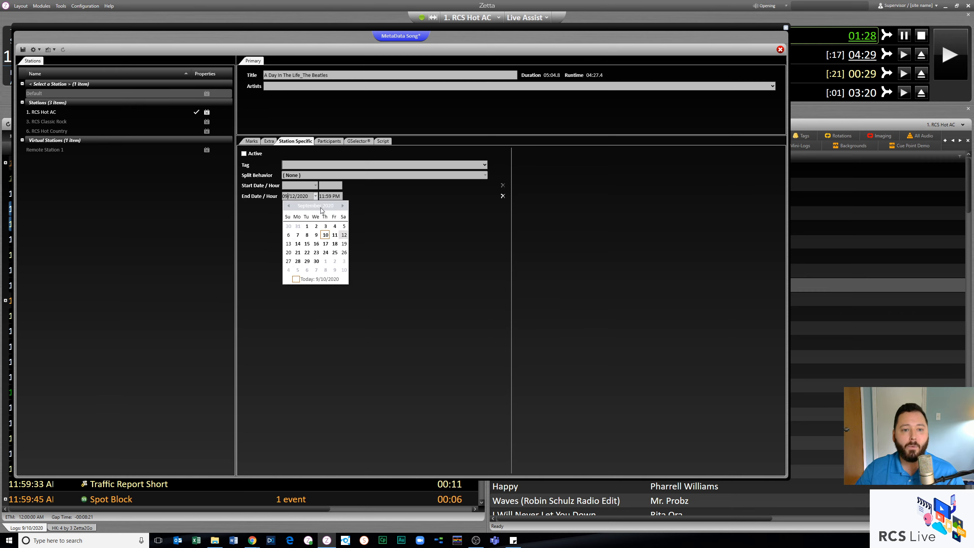
left_click(289, 244)
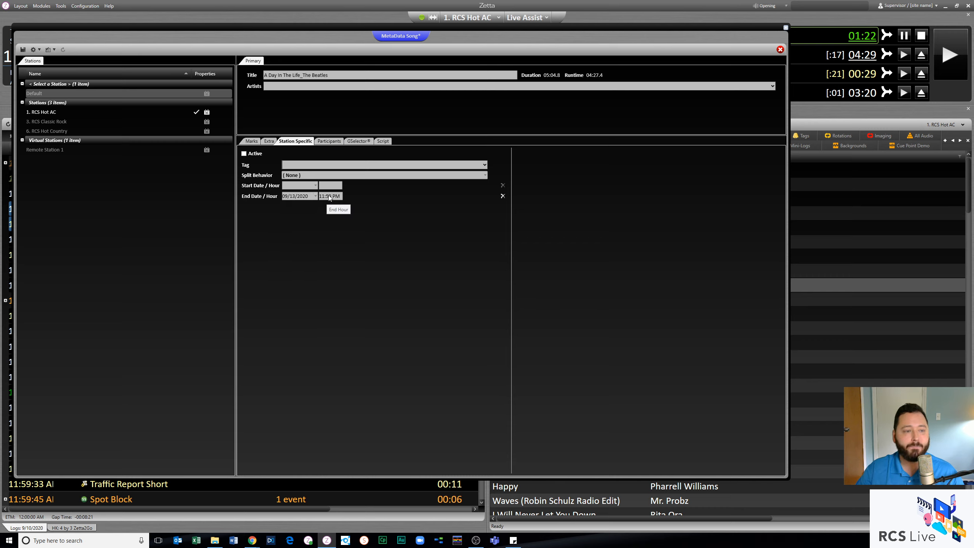
- Set the song's End Date for 1. RCS Hot AC to 09/12/2020
left_click(81, 111)
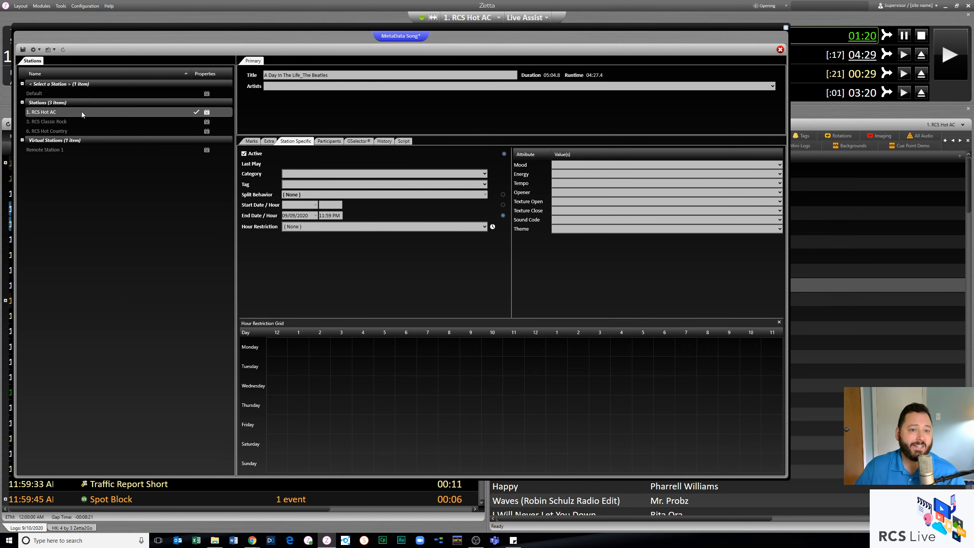
left_click(316, 216)
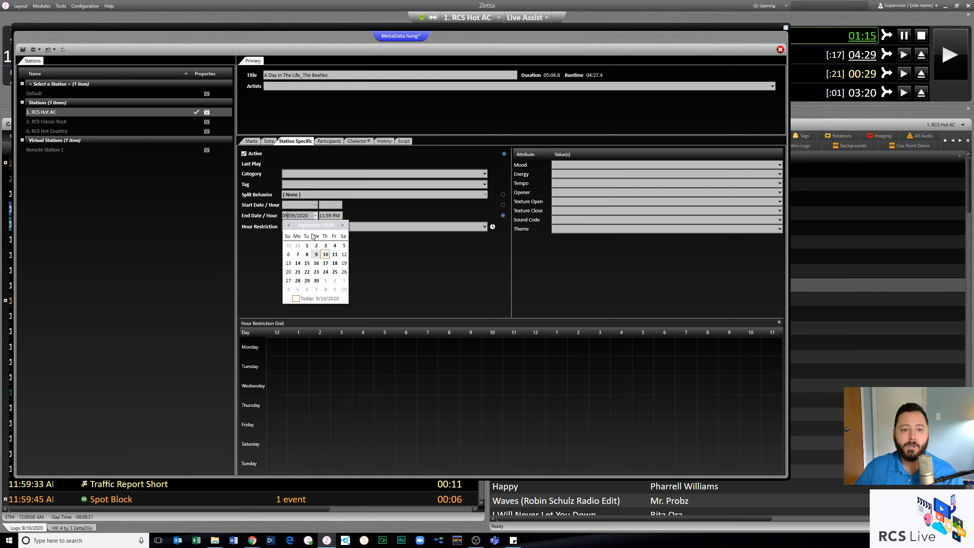
left_click(344, 255)
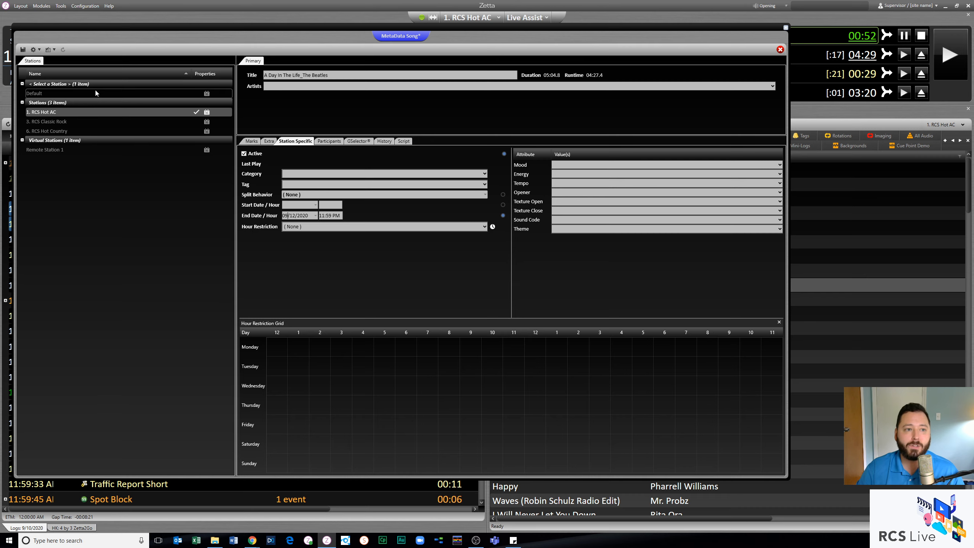
left_click(79, 116)
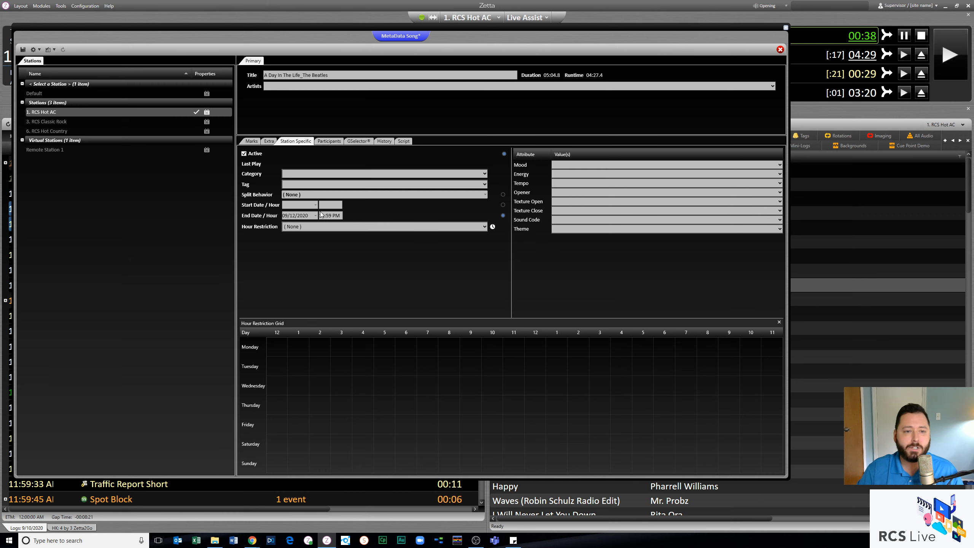
- Show the song's marks and expand the Hook and Cue Points sections
left_click(252, 141)
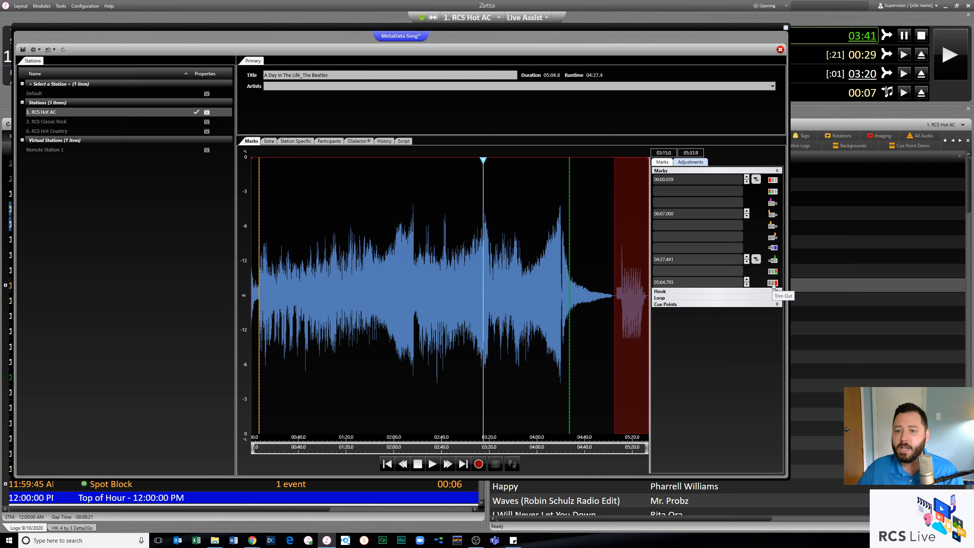
left_click(695, 291)
left_click(678, 327)
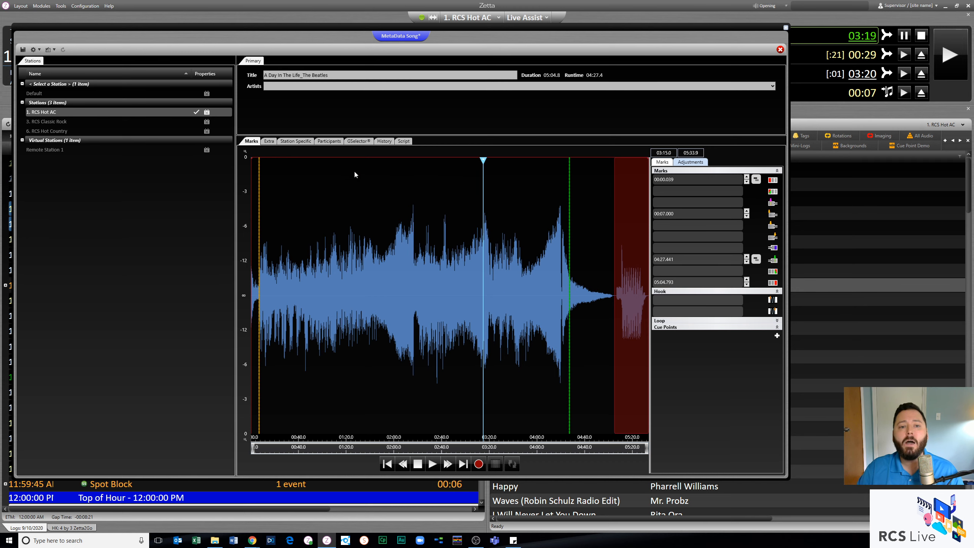
- Review the song's Extra details, return to its marks, and close the song's metadata window
left_click(268, 142)
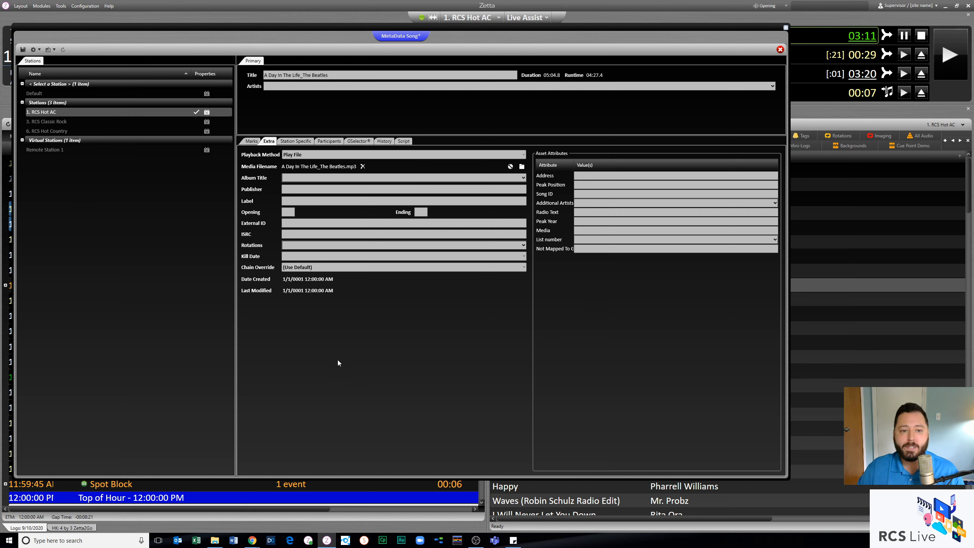
left_click(252, 141)
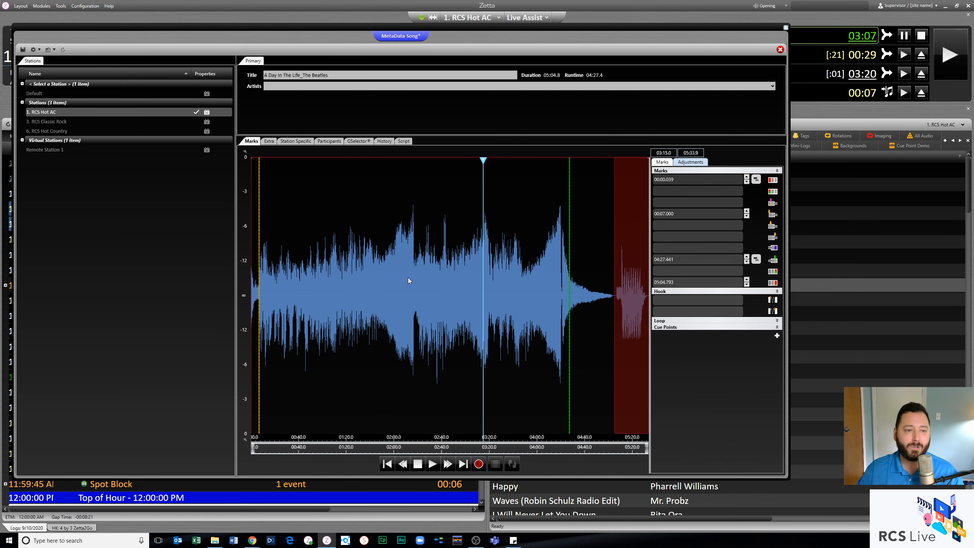
left_click(785, 29)
left_click(460, 298)
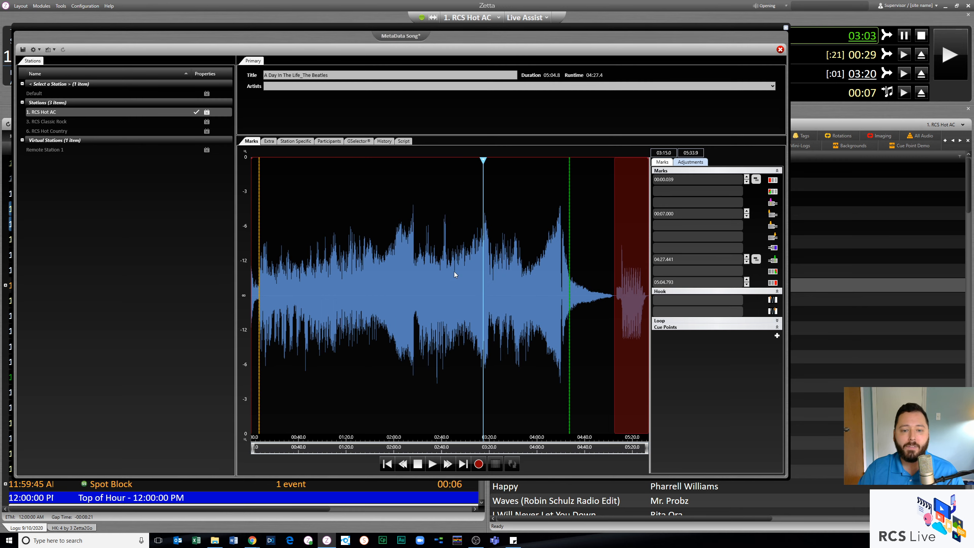
- Open the System configuration and show the settings of the Support FTP location
left_click(86, 6)
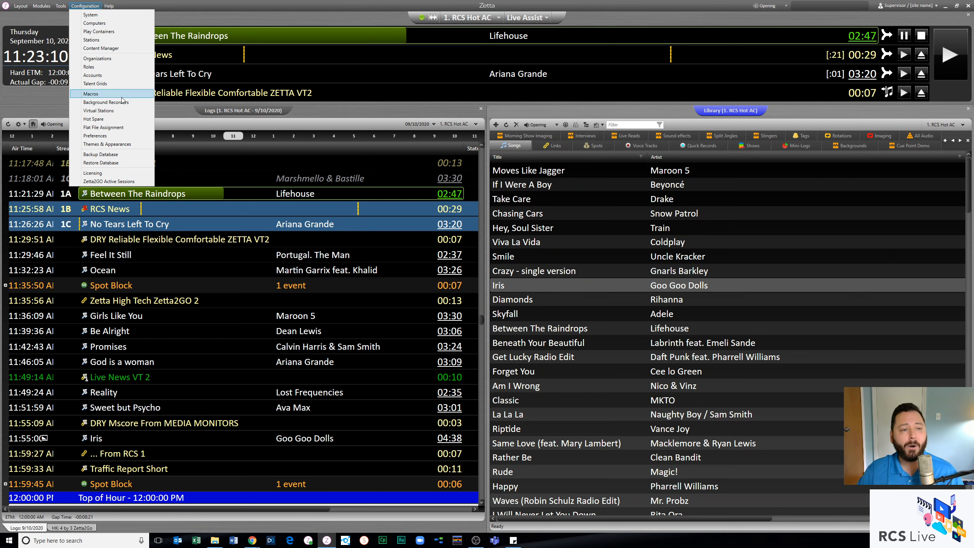
left_click(106, 16)
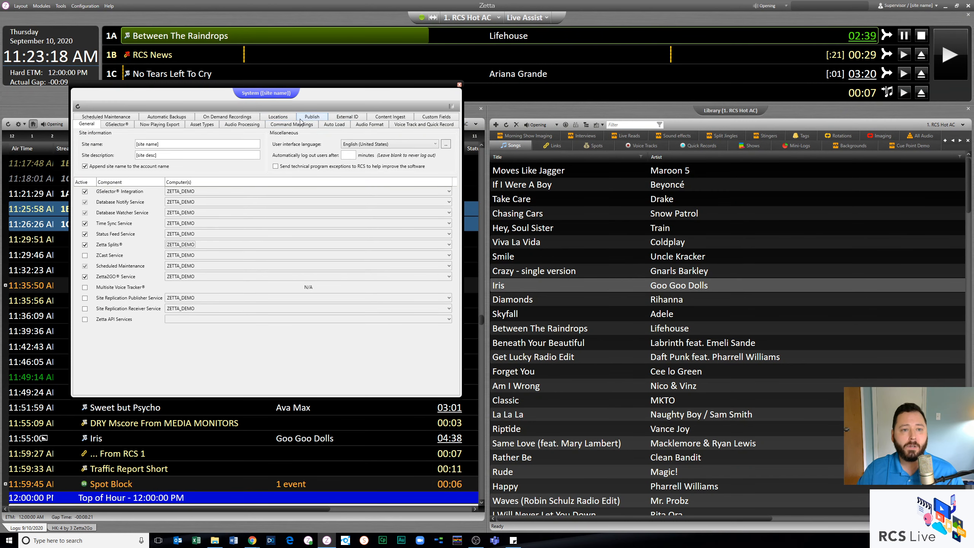
left_click(286, 117)
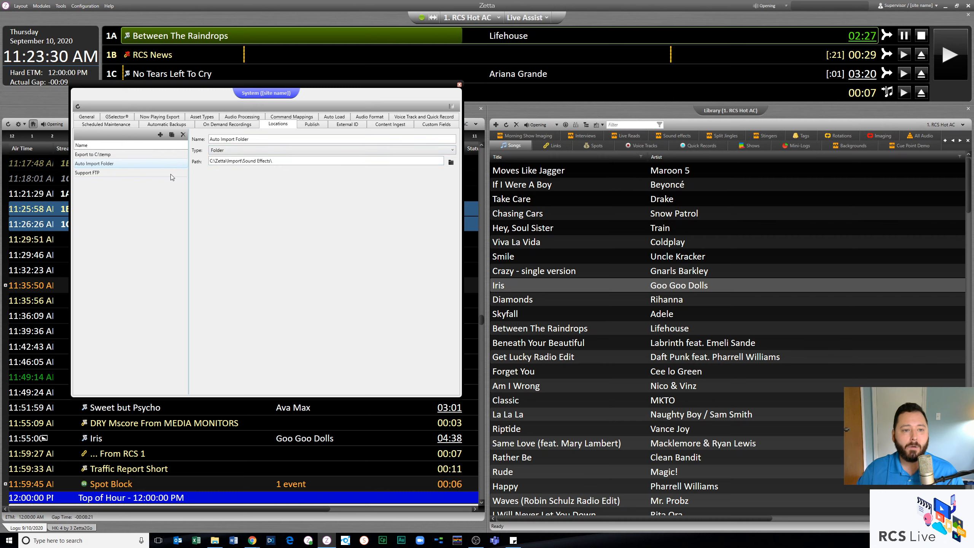
left_click(146, 173)
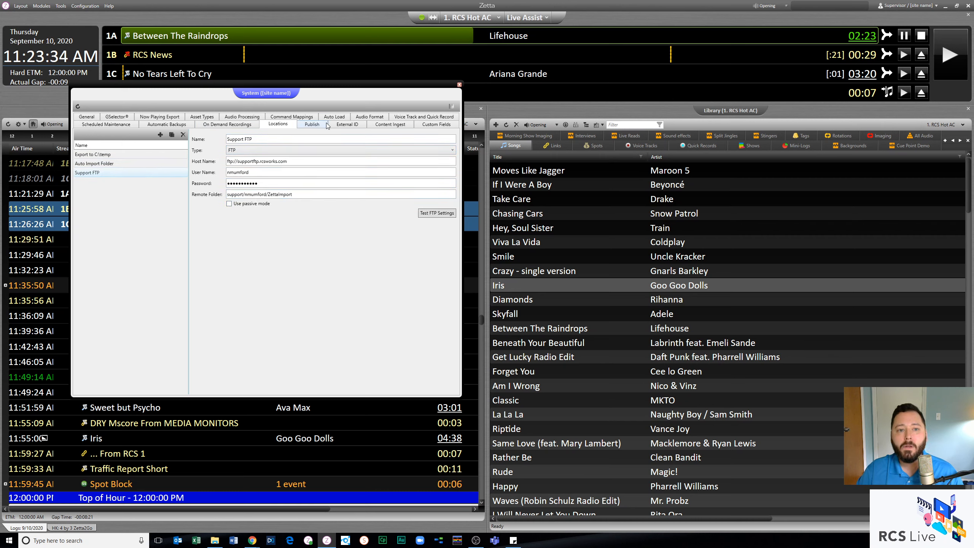
- Show the Auto Import Songs entry in the Auto Load settings and review its Fallback type options
left_click(340, 120)
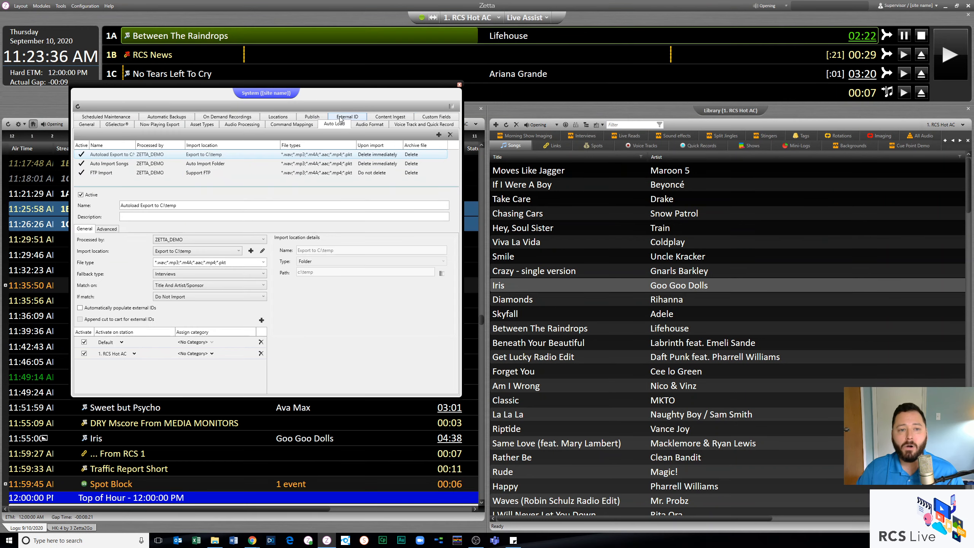
left_click(158, 164)
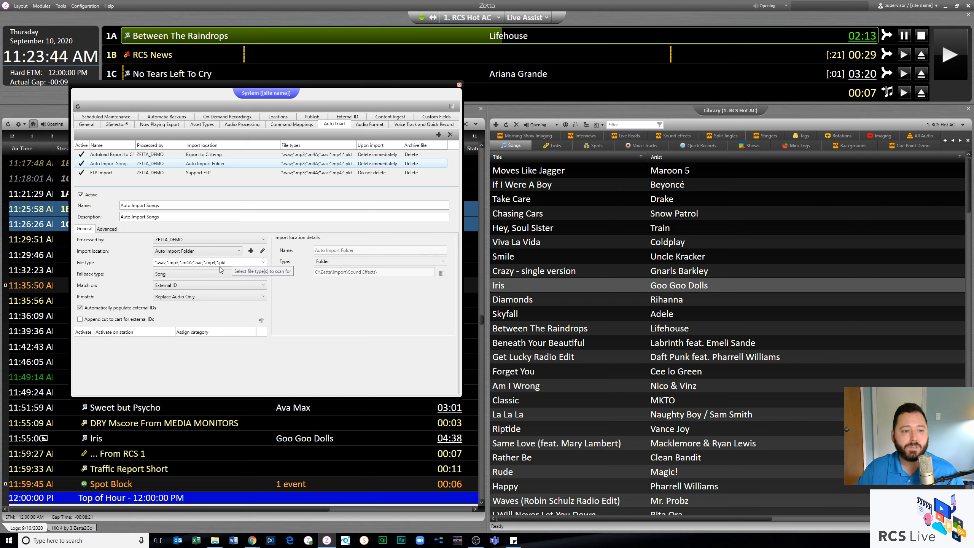
left_click(213, 274)
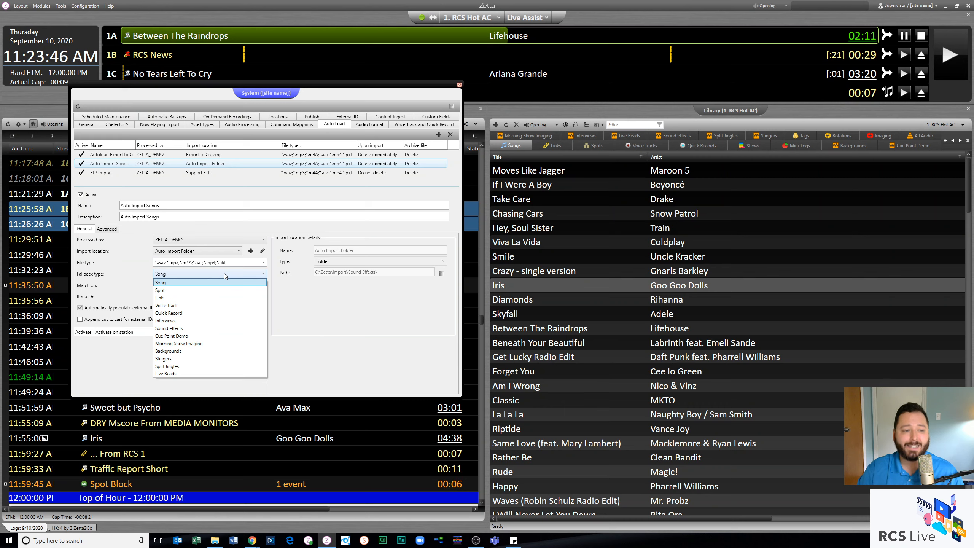
left_click(224, 273)
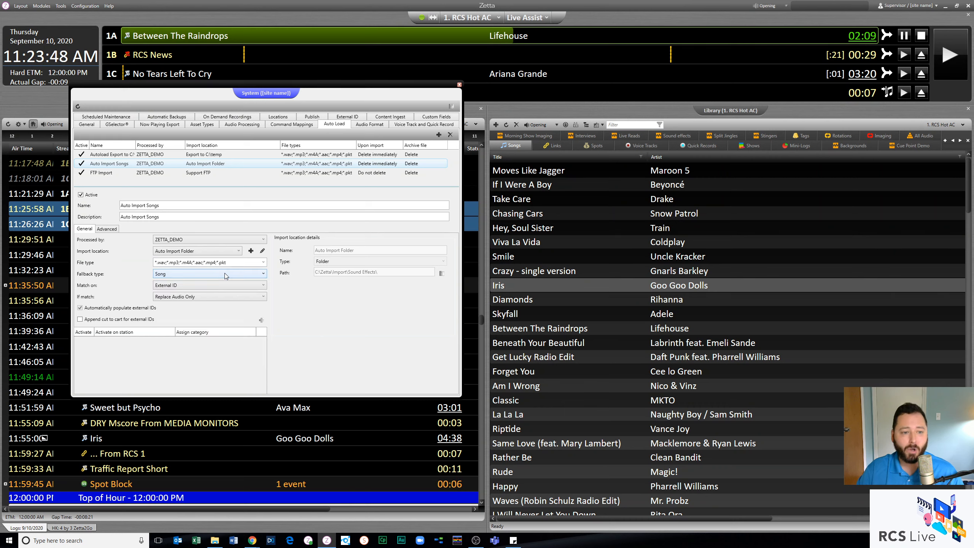
- Review the Match on, If match and Import location options of the Auto Import Songs entry without changing them
left_click(203, 287)
left_click(203, 287)
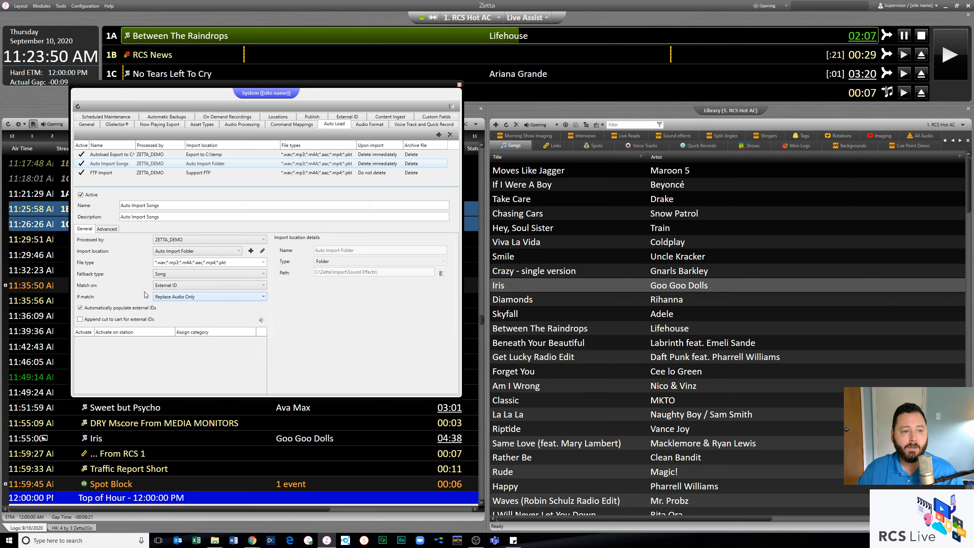
left_click(200, 296)
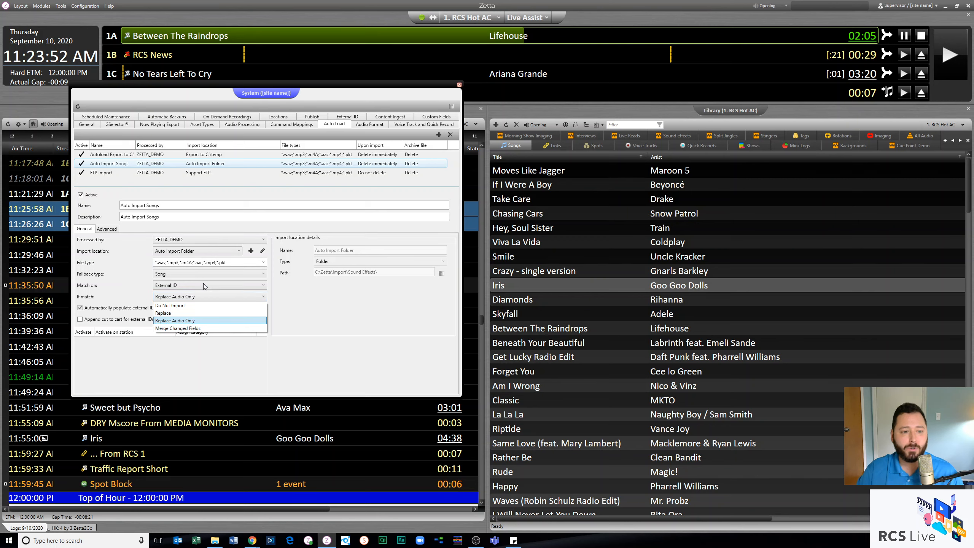
left_click(204, 286)
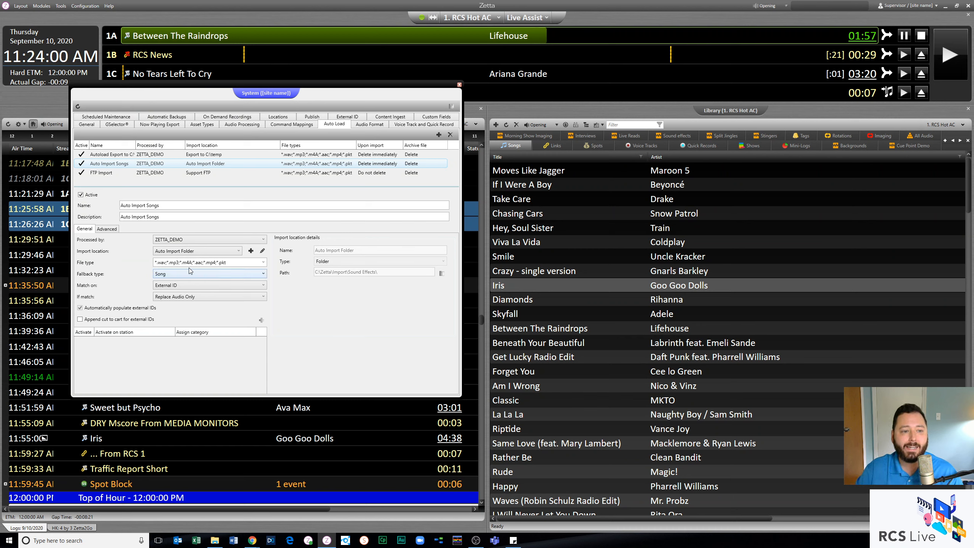
left_click(206, 254)
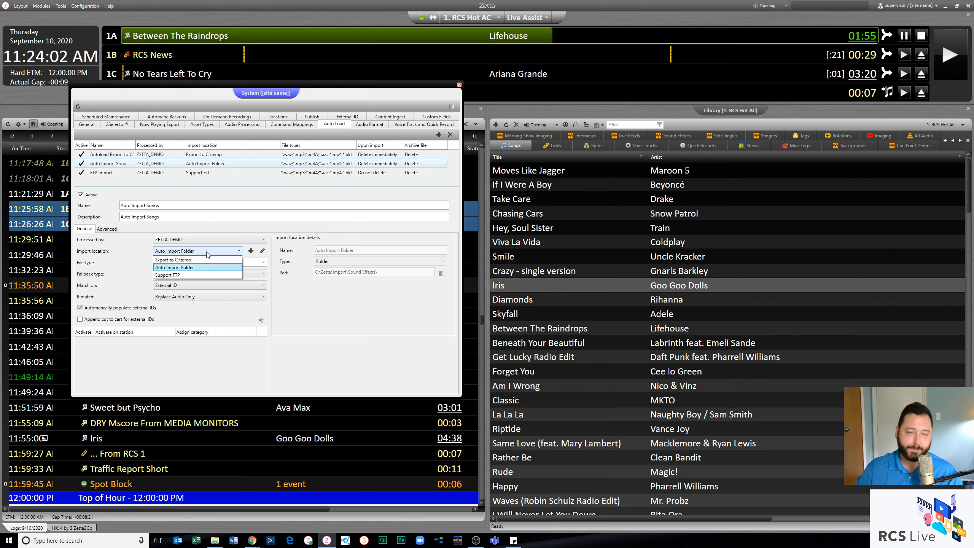
left_click(208, 255)
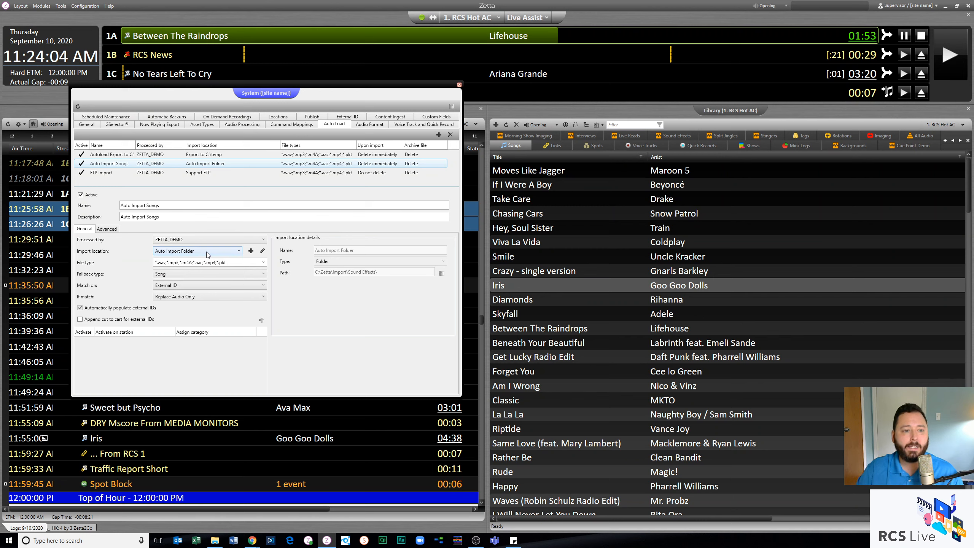
- Examine the advanced settings of Auto Import Songs, including the choices for Upon successful import
left_click(107, 229)
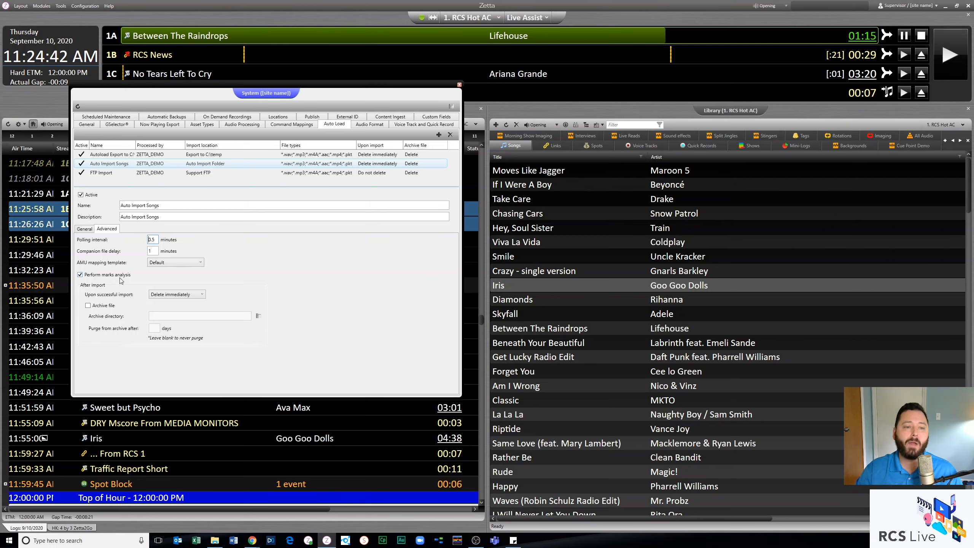
left_click(85, 229)
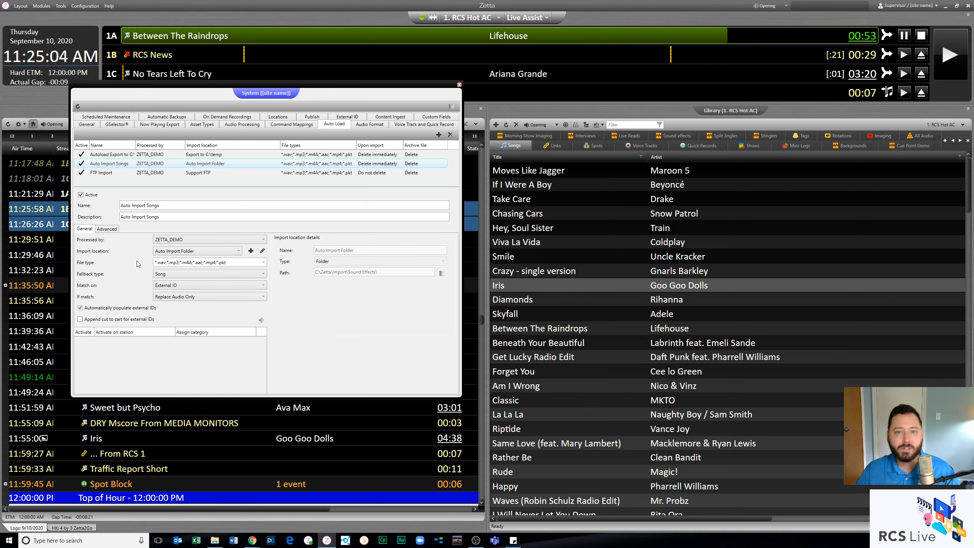
left_click(113, 232)
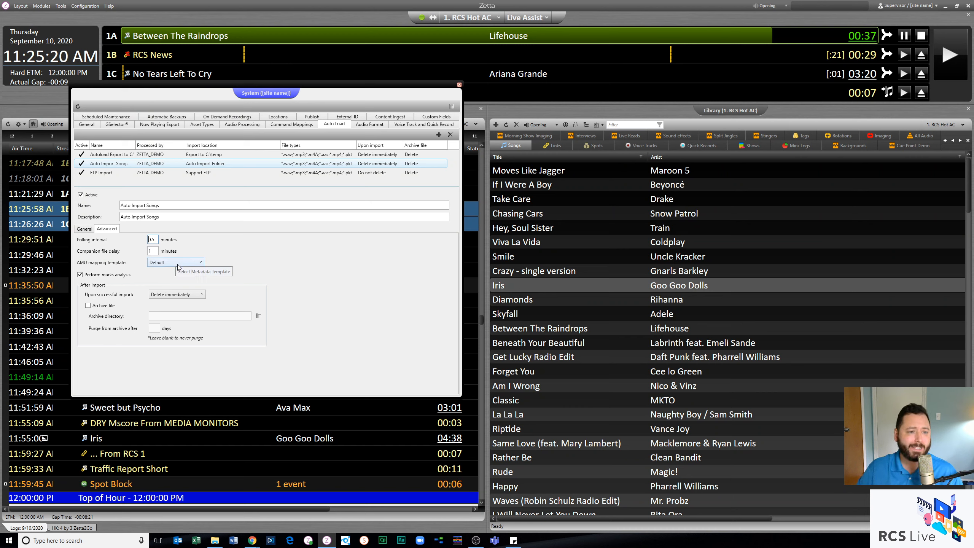
left_click(194, 294)
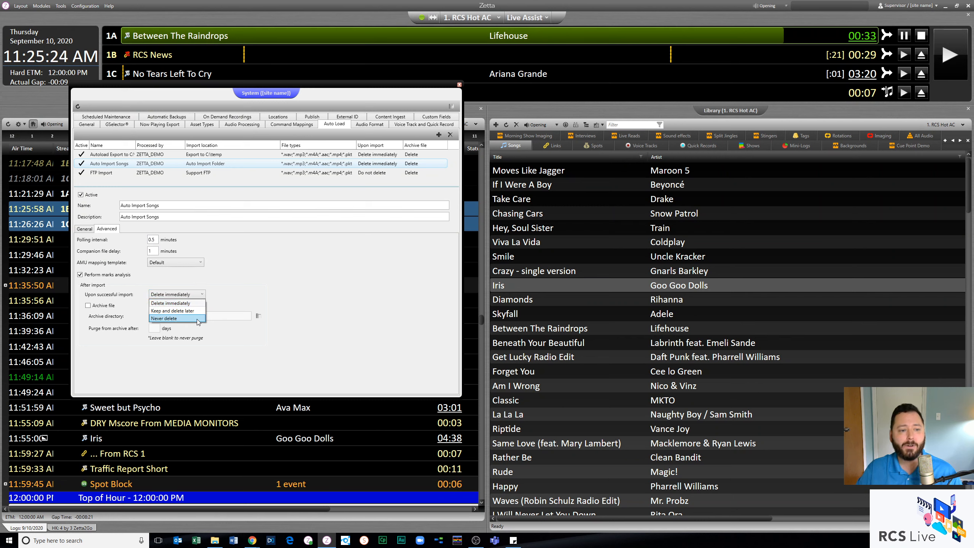
left_click(234, 289)
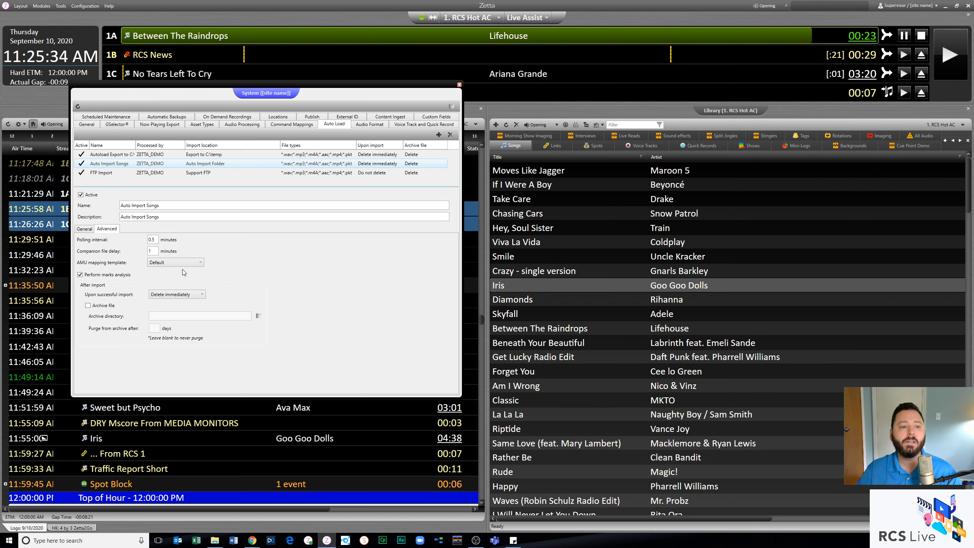
- Check the Perform marks analysis option of Auto Import Songs, then revisit the Support FTP location and return to the Auto Load settings
left_click(104, 276)
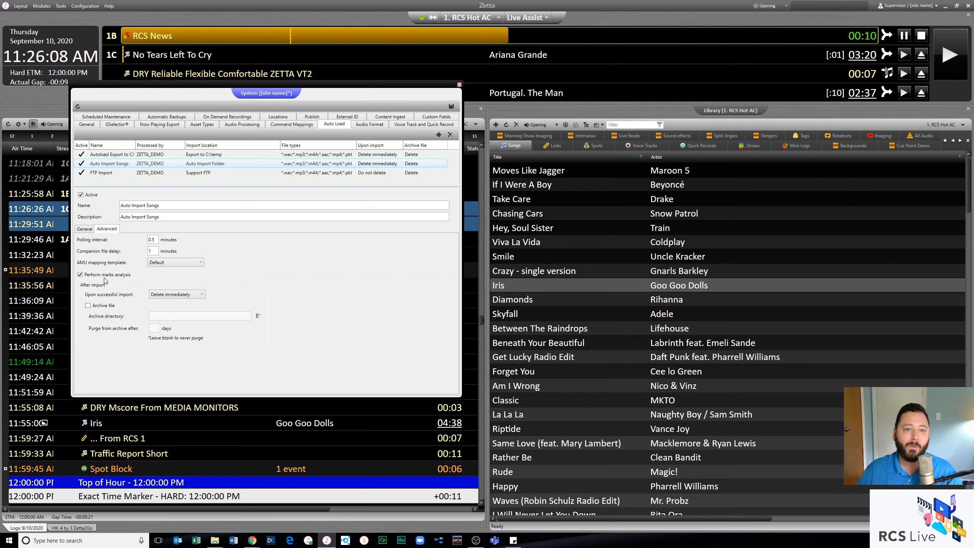
left_click(278, 117)
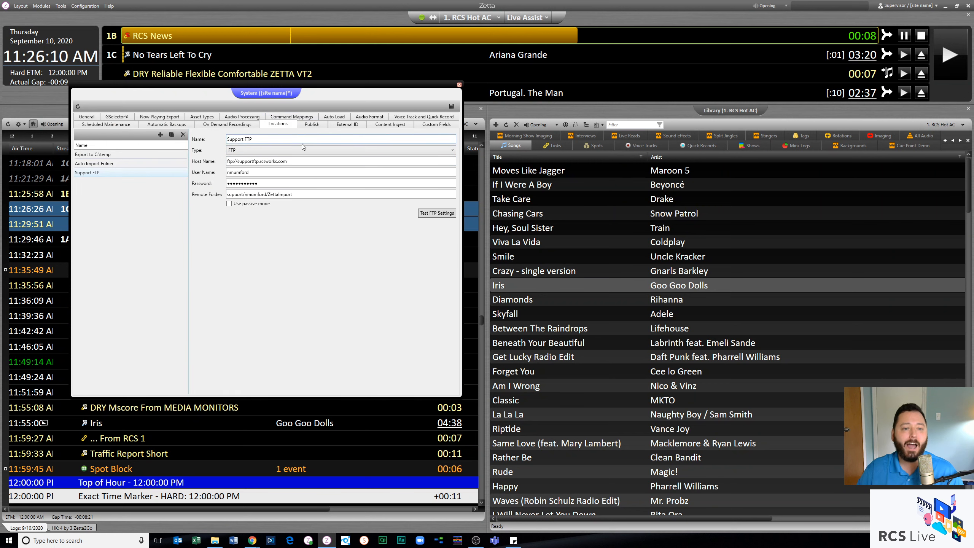
left_click(335, 116)
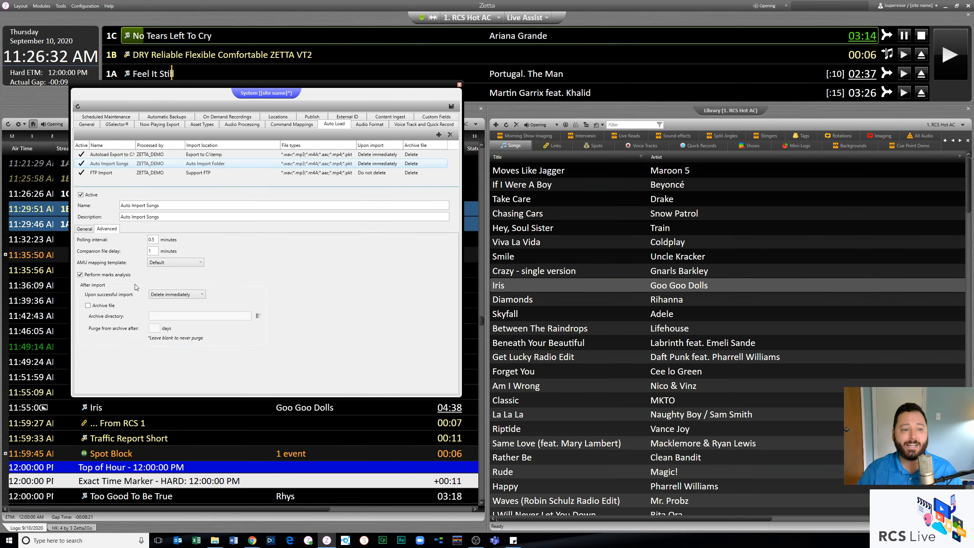
- Show the normalization settings of station 1. RCS Hot AC and place the Stations window beside the System window
left_click(86, 6)
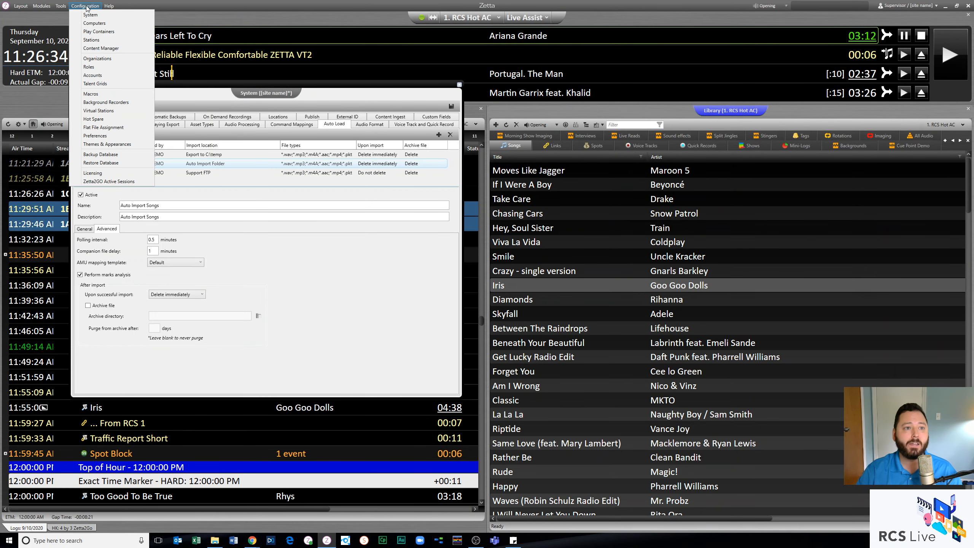
left_click(86, 40)
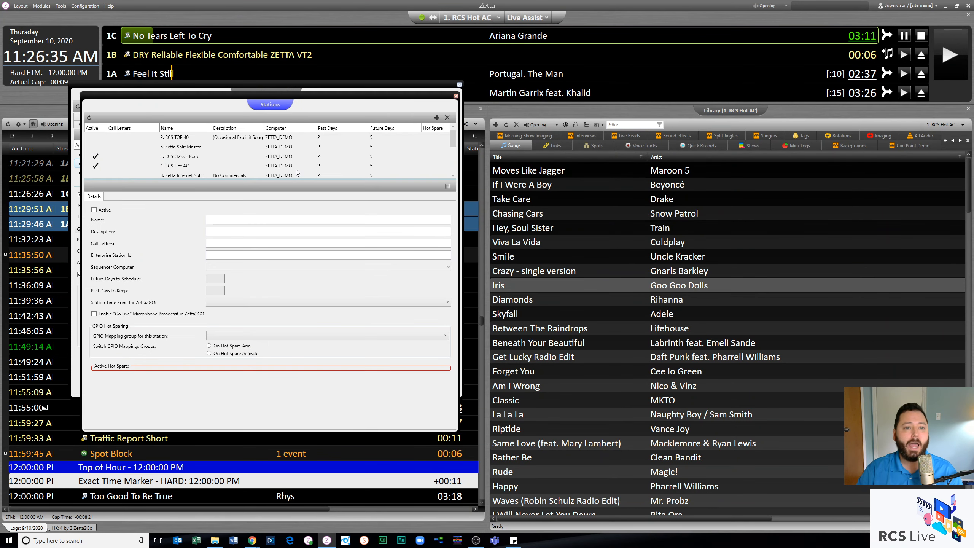
left_click(186, 166)
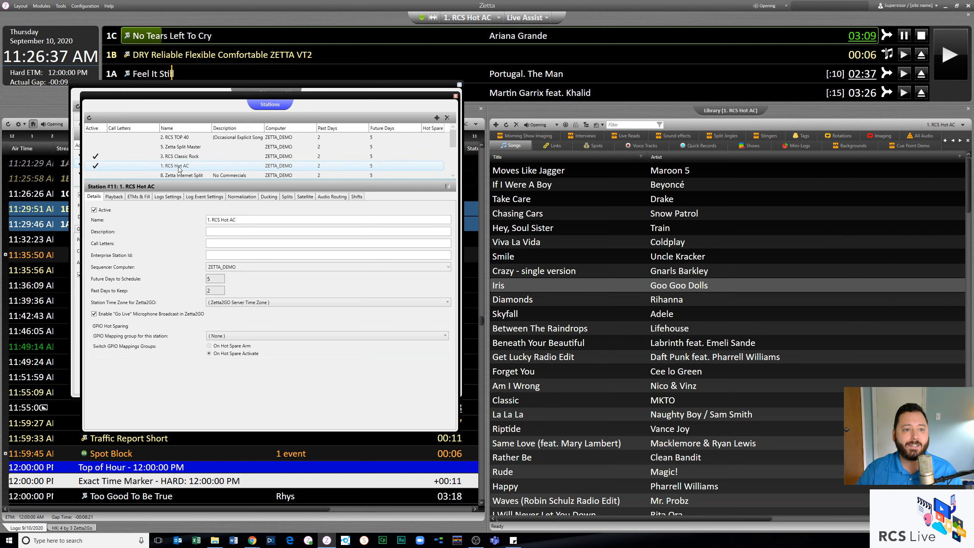
left_click(245, 198)
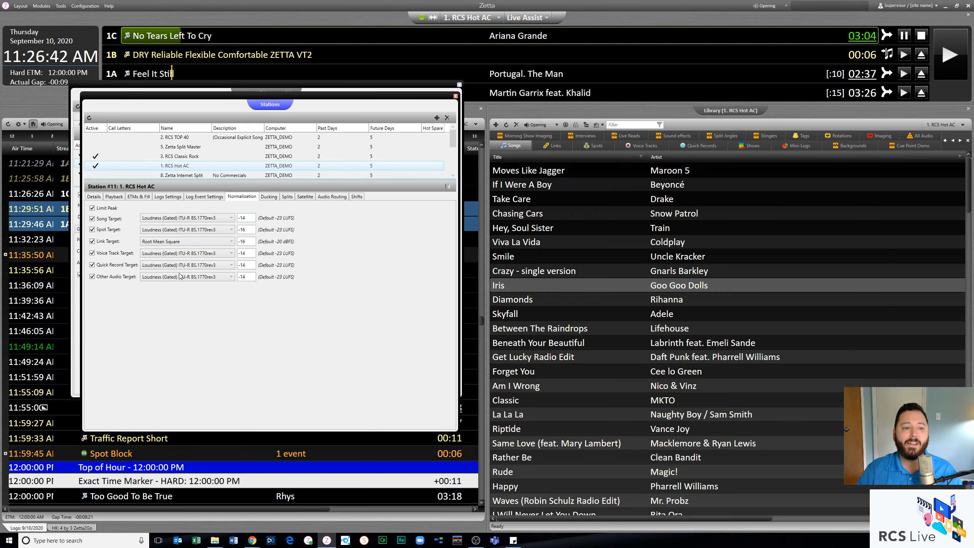
left_click_drag(225, 101, 611, 94)
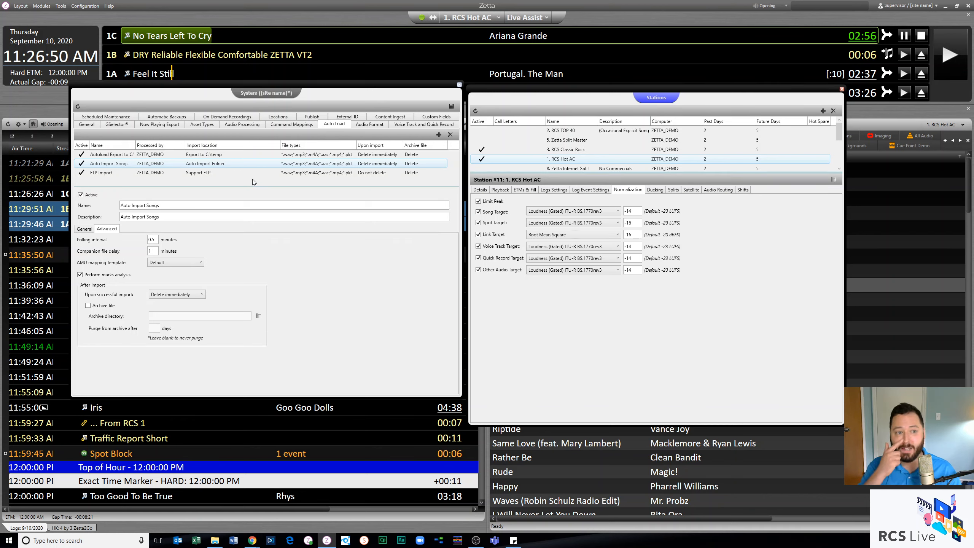
- Review the general and advanced settings of Auto Import Songs and set its Match on option to Filename
left_click(84, 228)
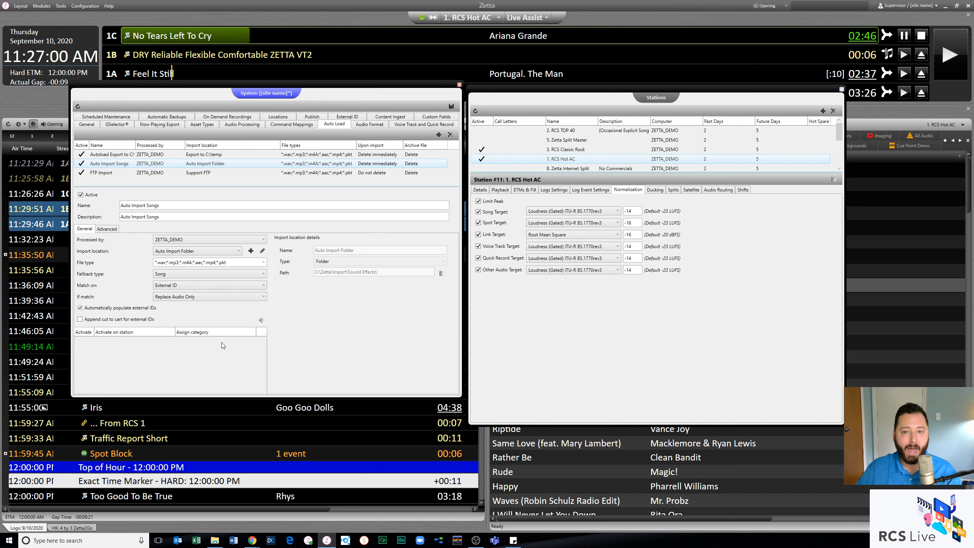
left_click(107, 229)
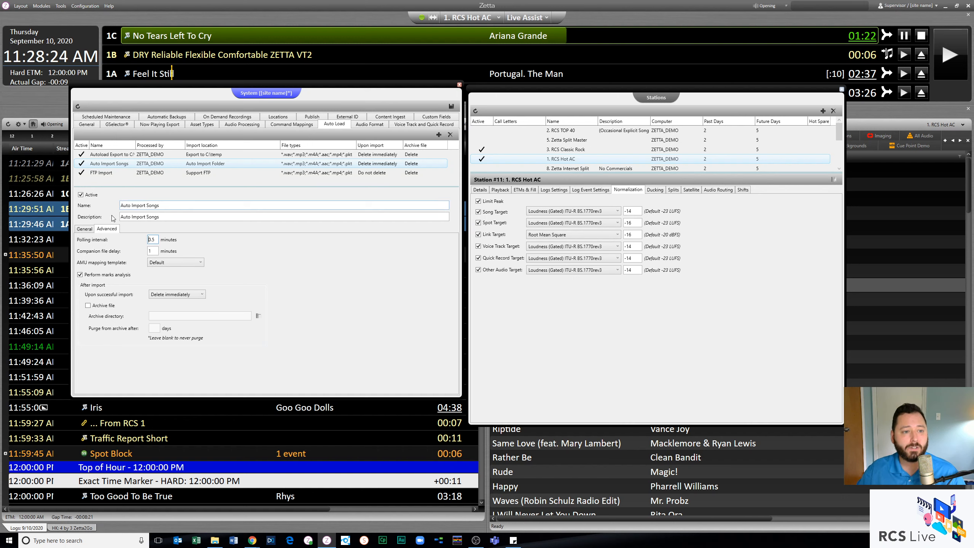
left_click(85, 229)
left_click(176, 286)
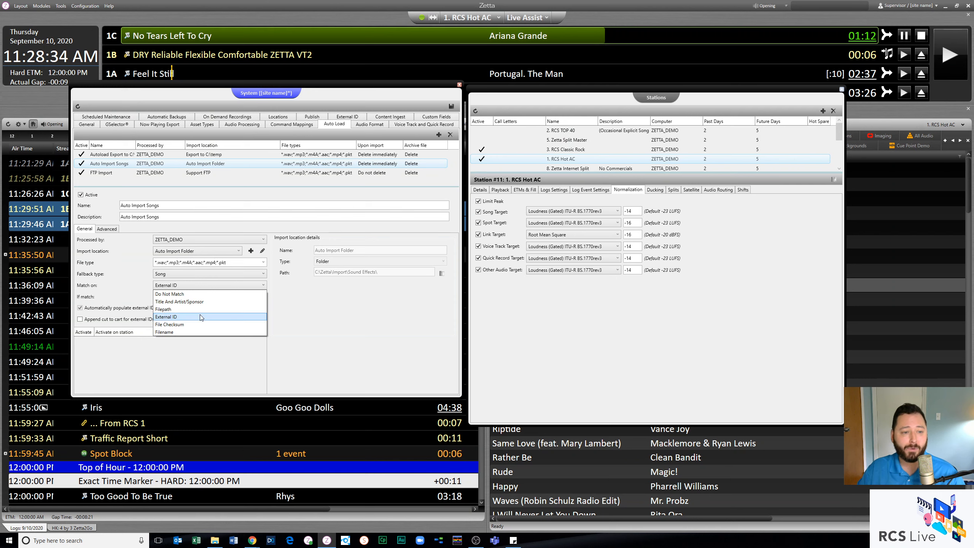
left_click(173, 333)
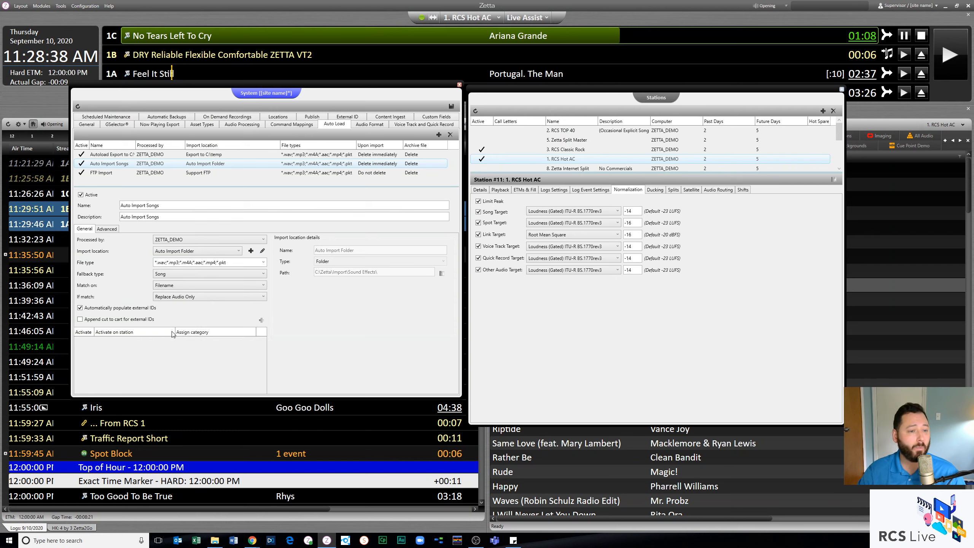
- Review the If match choices and the advanced polling settings of Auto Import Songs, and return to its general settings
left_click(173, 296)
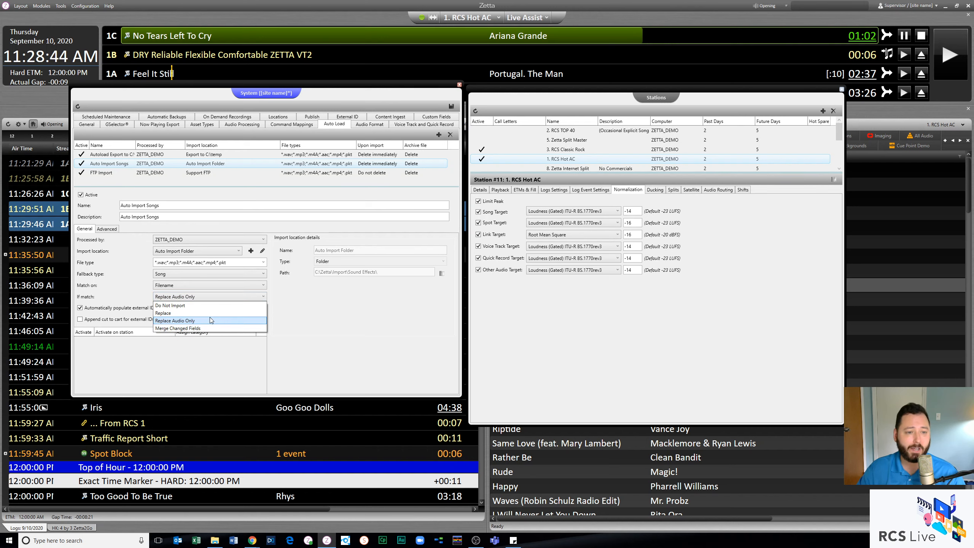
left_click(229, 297)
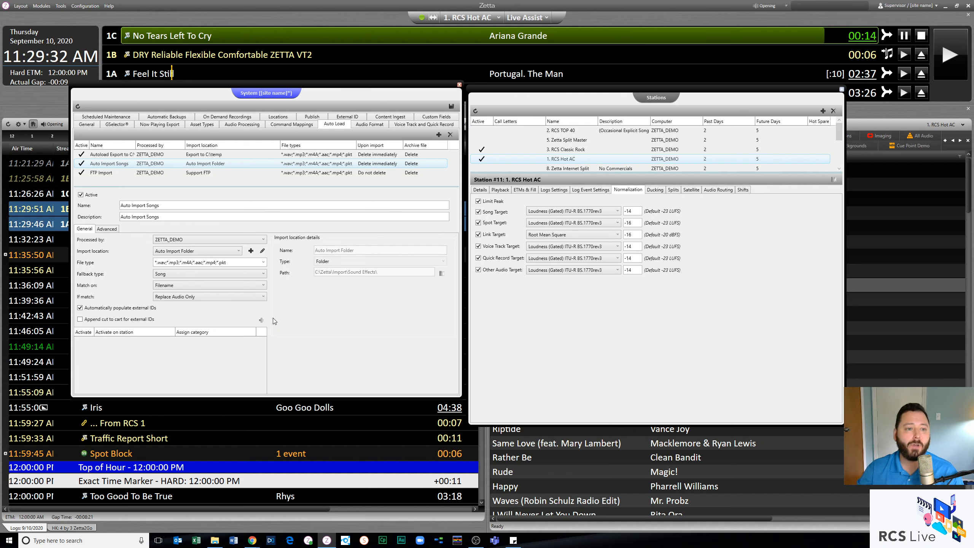
left_click(106, 229)
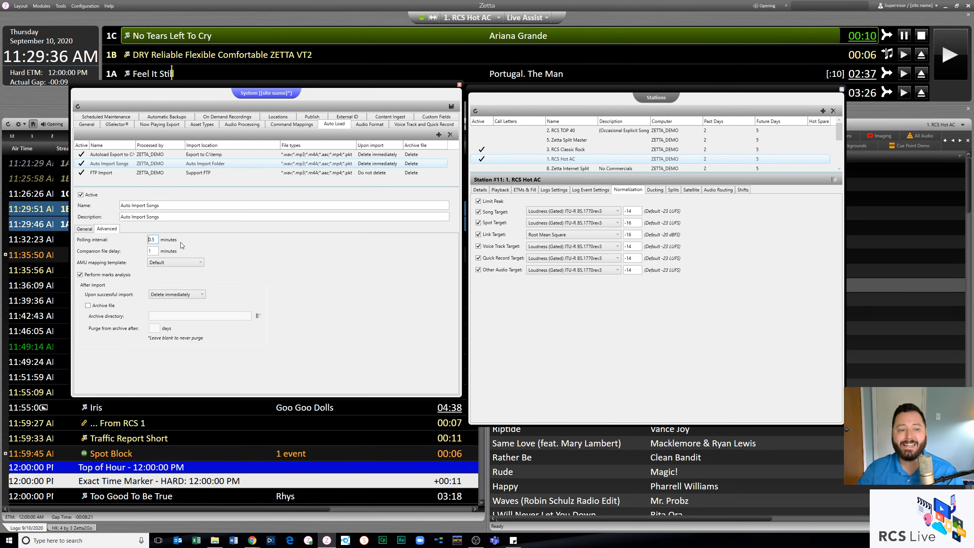
left_click(84, 228)
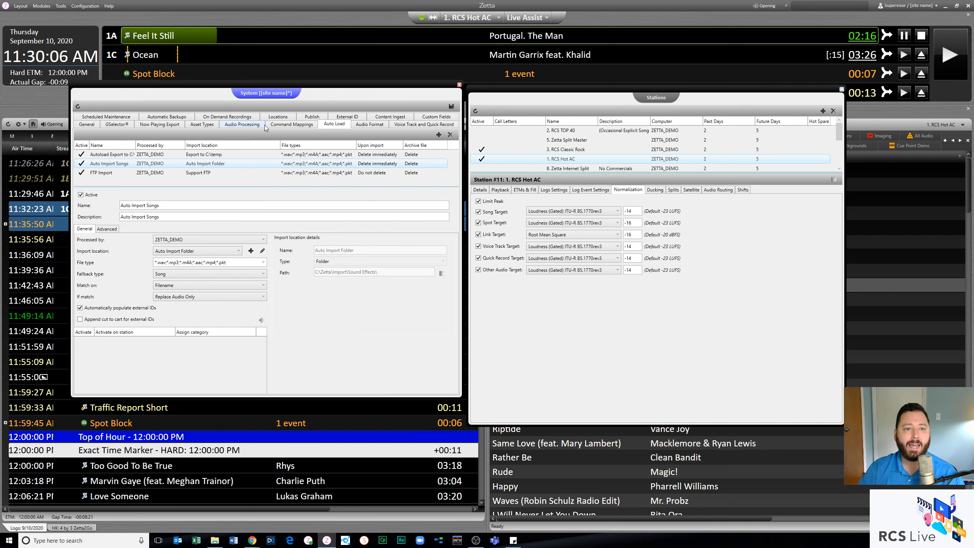
- Show the Auto Import Folder location and point out the Sound Effects part of its folder path without changing it
left_click(278, 117)
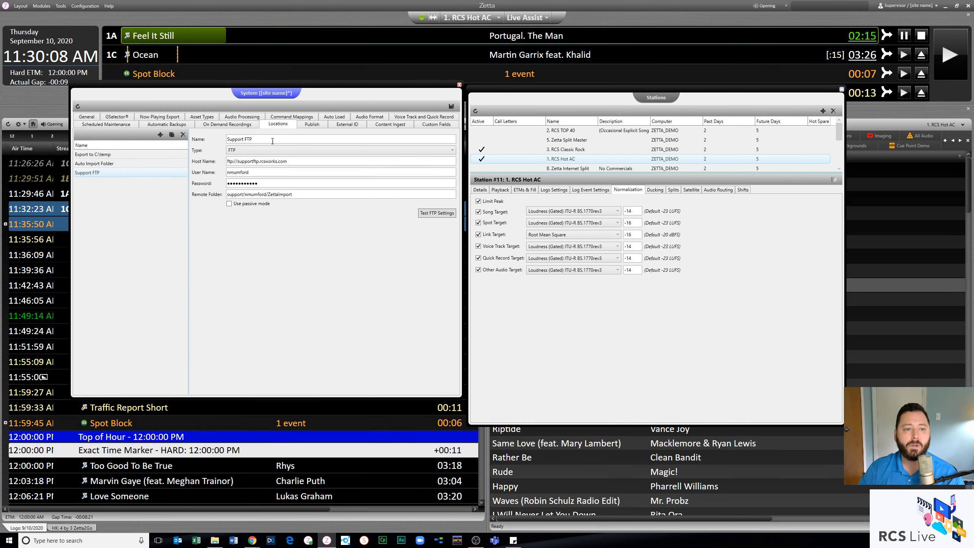
left_click(118, 165)
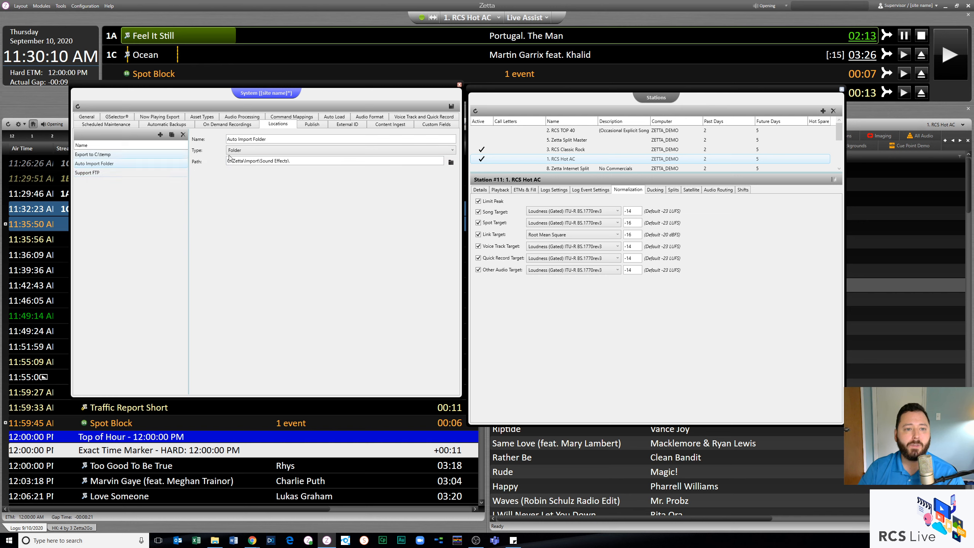
triple_click(291, 164)
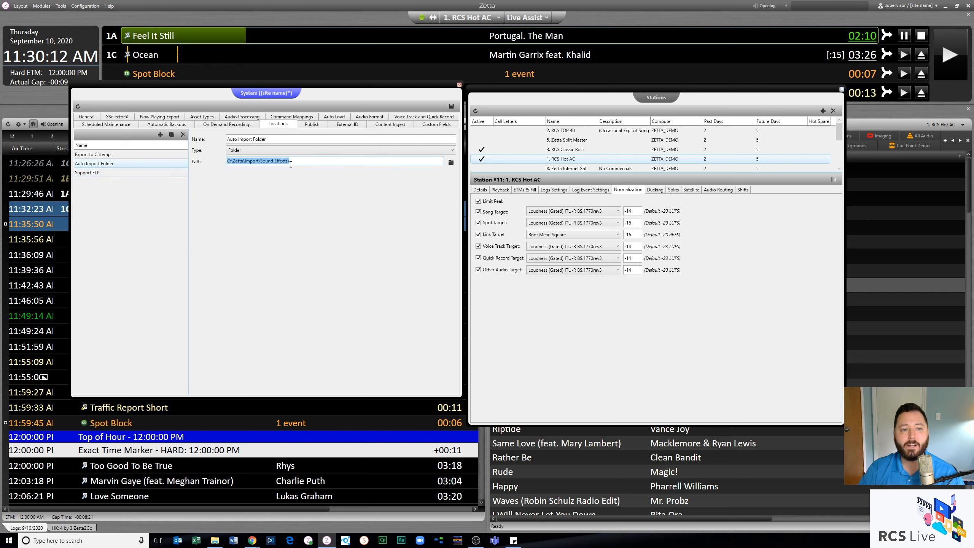
left_click(304, 159)
left_click_drag(289, 161, 258, 161)
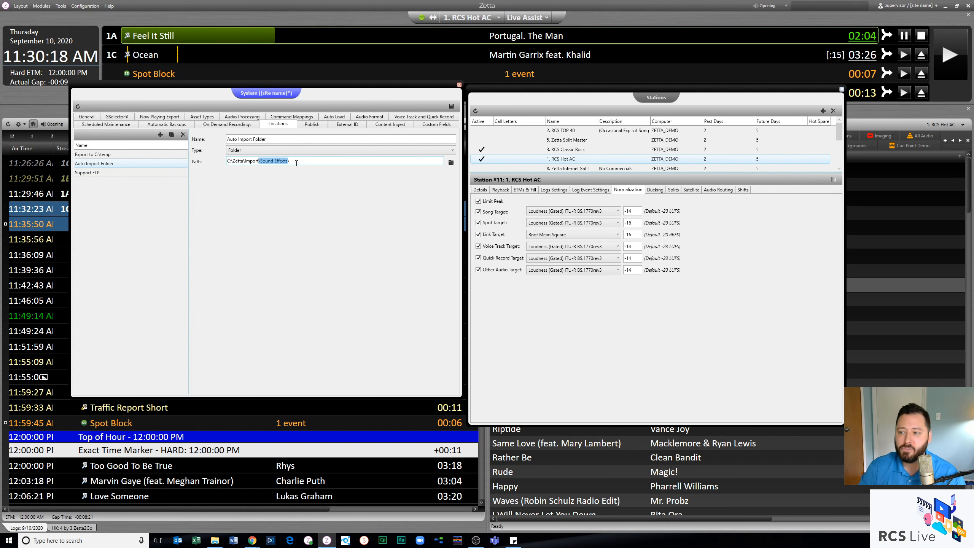
left_click(329, 159)
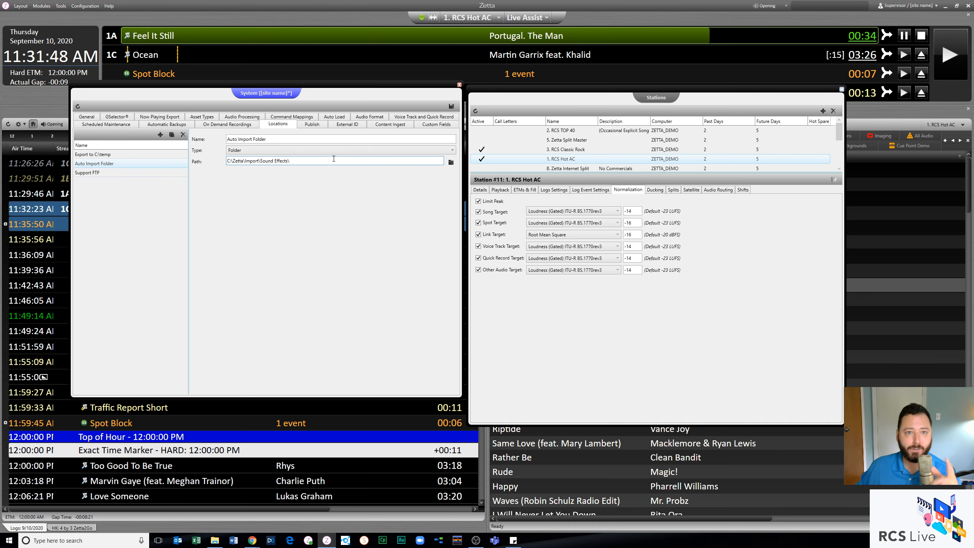
- Close the System configuration without saving the changes, and close the Stations window
left_click(459, 85)
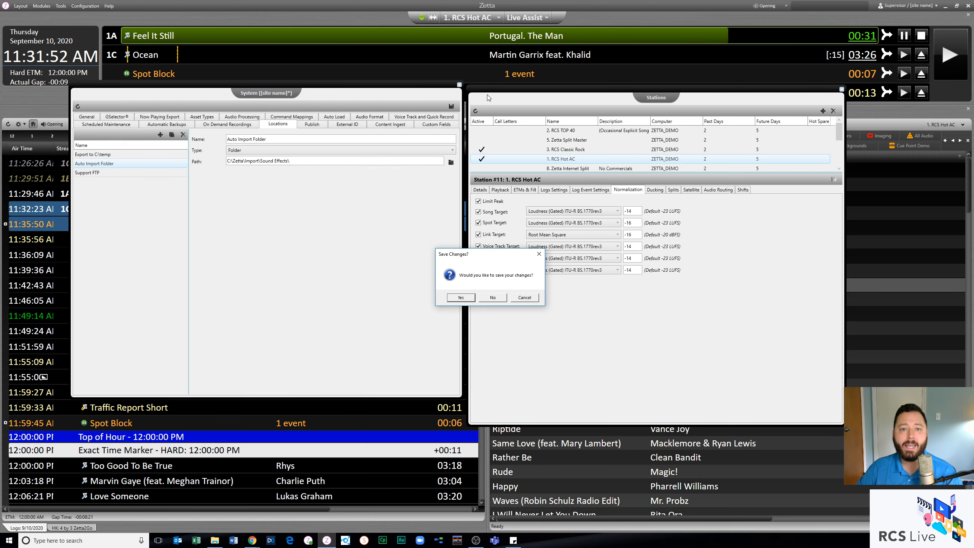
left_click(492, 302)
left_click(842, 90)
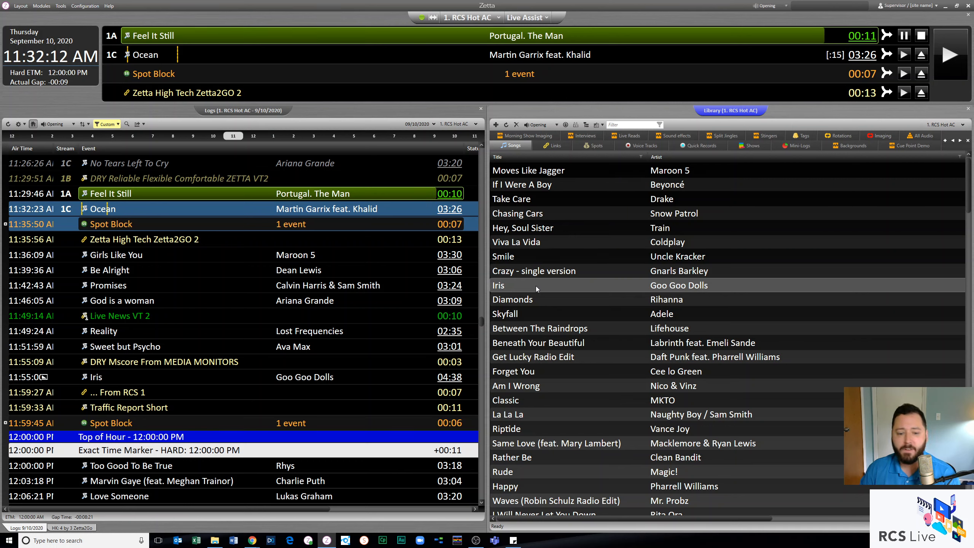
- Restore the Zetta window from full screen, hide the sticky notes, and position and enlarge Zetta beside the Songs folder window
left_click(957, 6)
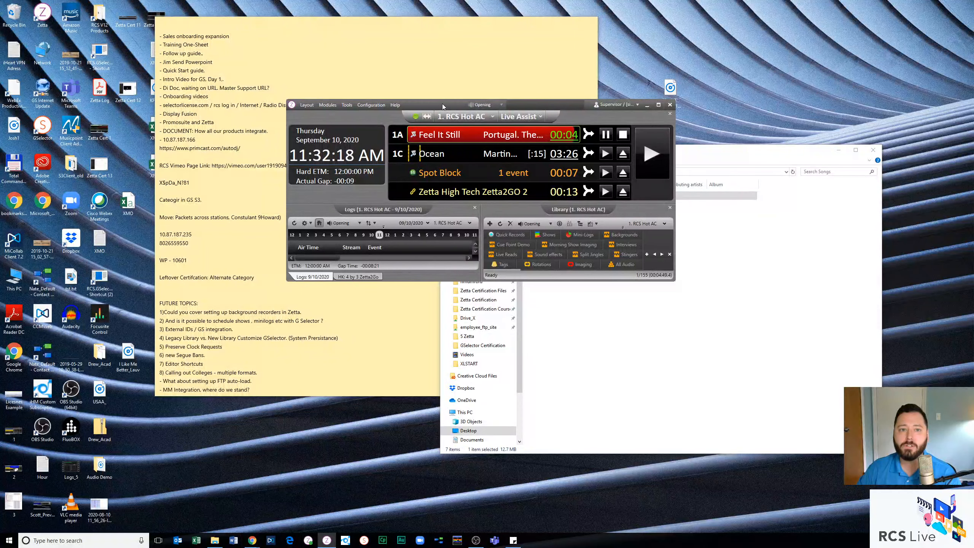
left_click_drag(442, 104, 270, 166)
left_click(513, 540)
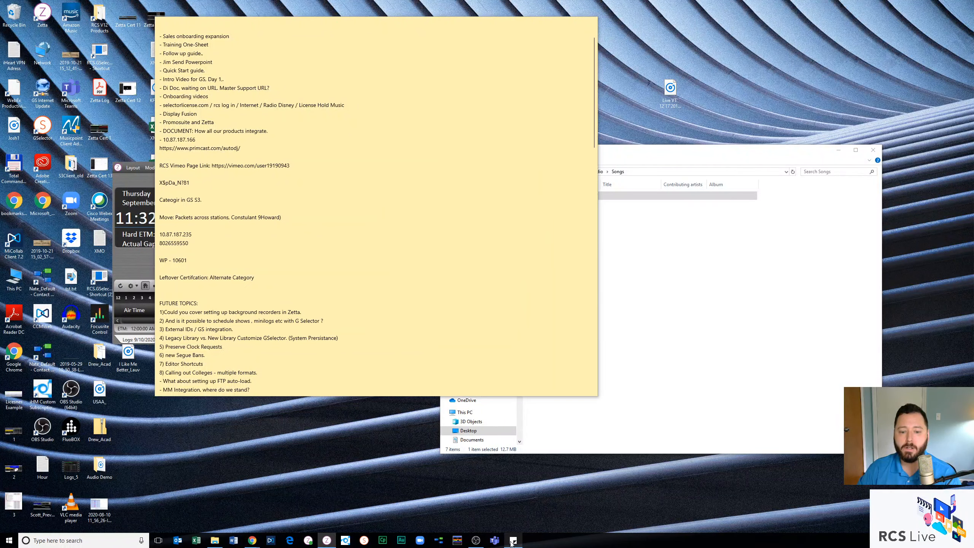
left_click(513, 540)
left_click_drag(234, 167, 140, 42)
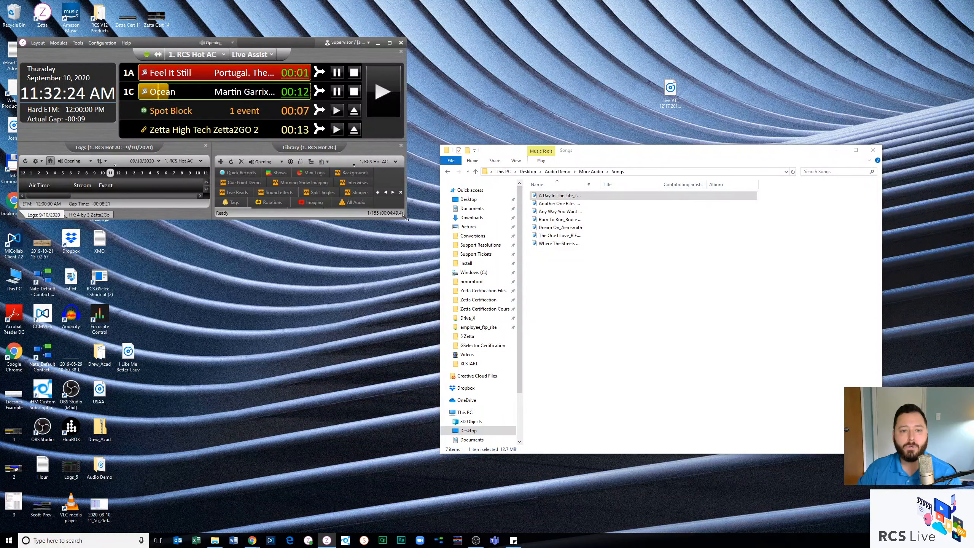
left_click_drag(405, 217, 405, 417)
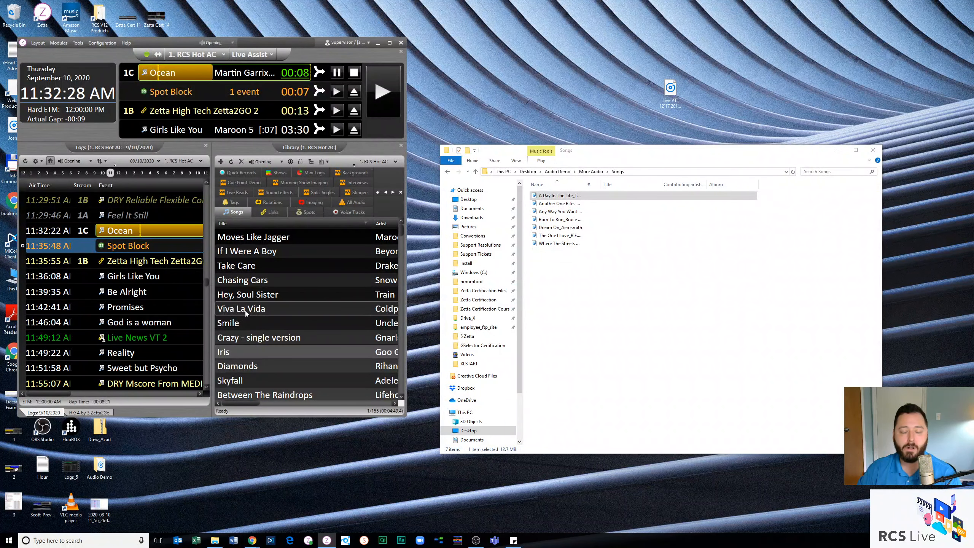
- Export the KFC 1 and Shell V-Power spots from the library into the Songs folder
left_click(305, 214)
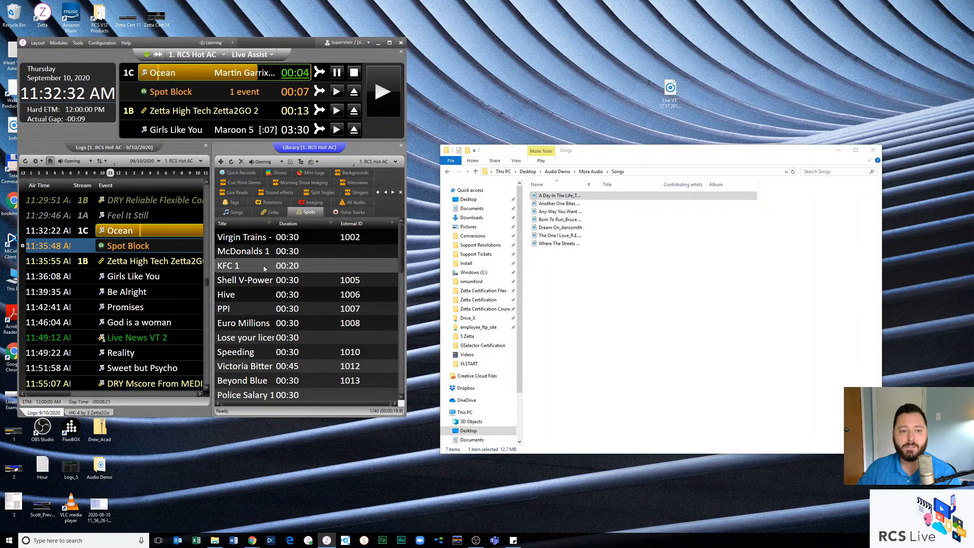
left_click_drag(263, 266, 602, 295)
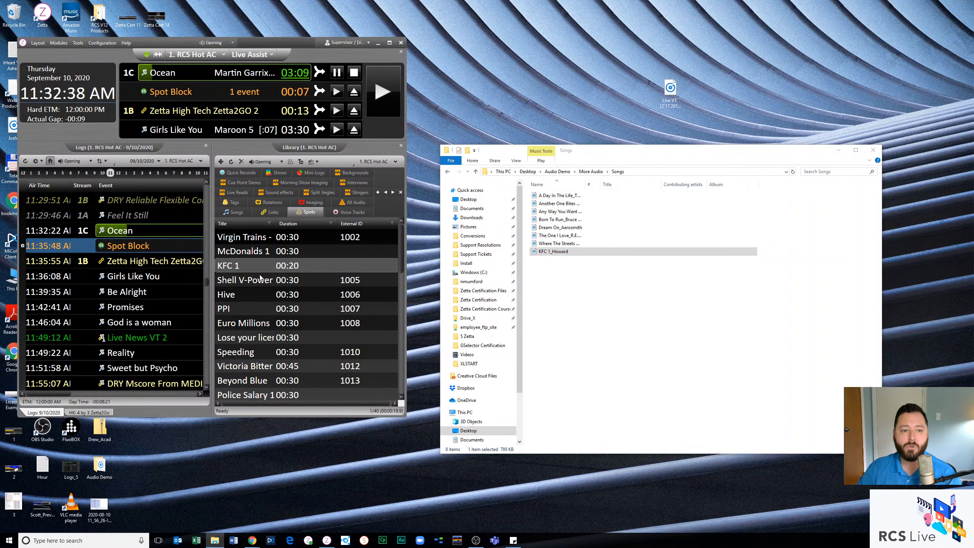
left_click_drag(260, 279, 548, 291)
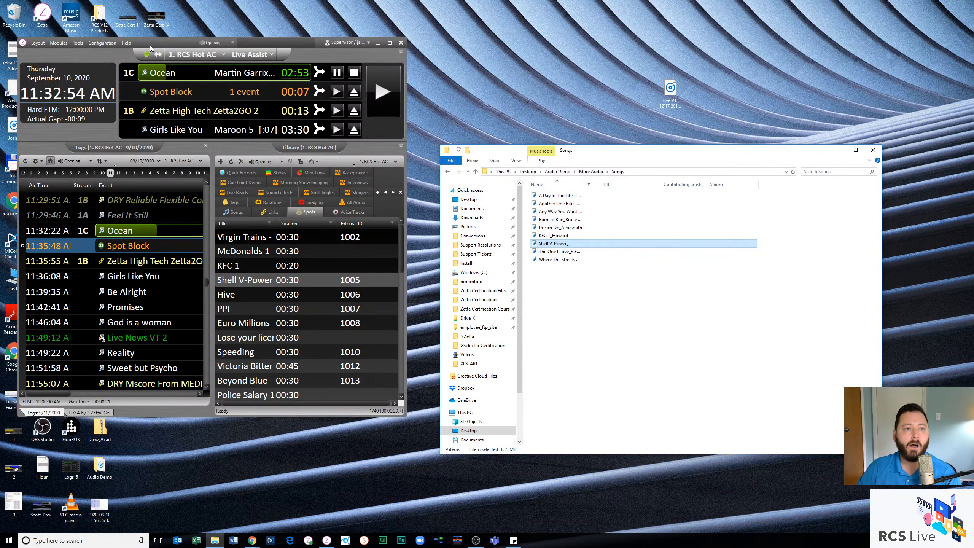
- Maximize Zetta, examine the system Audio Format settings including the Export | File Drop converter, and close the System configuration
left_click_drag(150, 48, 133, 0)
left_click(85, 5)
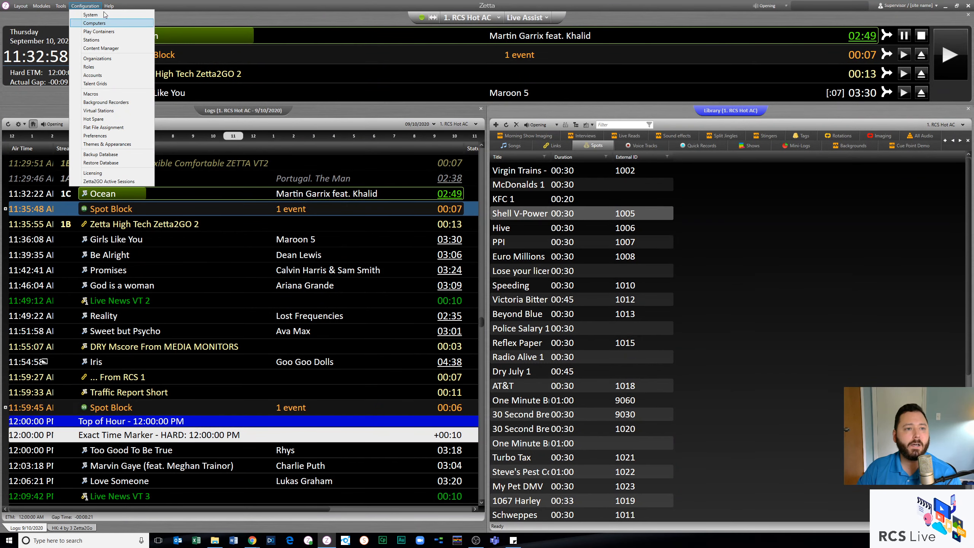
left_click(91, 14)
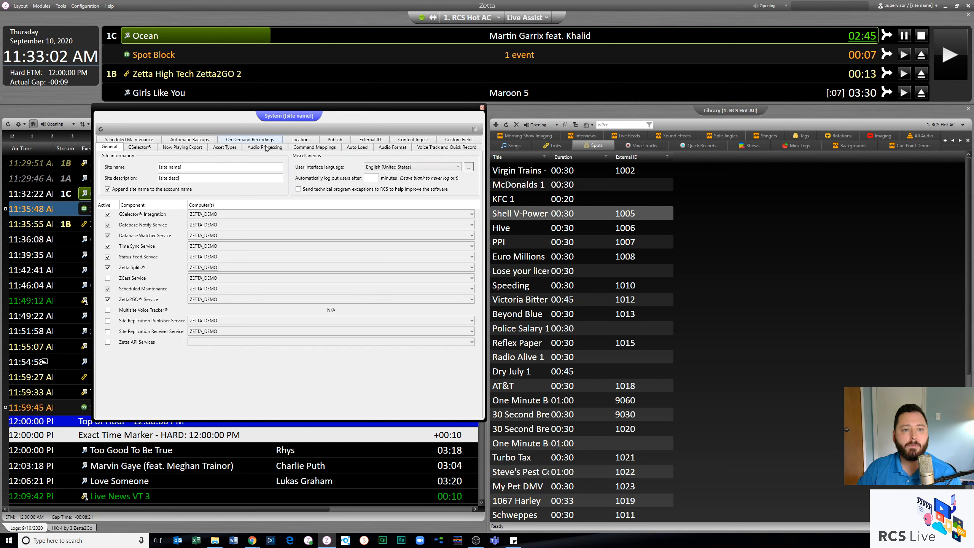
left_click(392, 148)
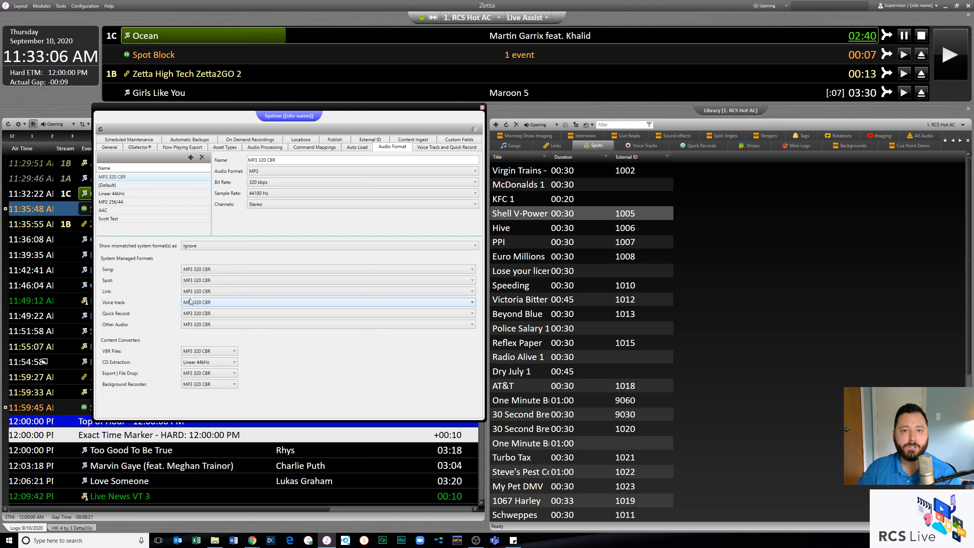
left_click(483, 108)
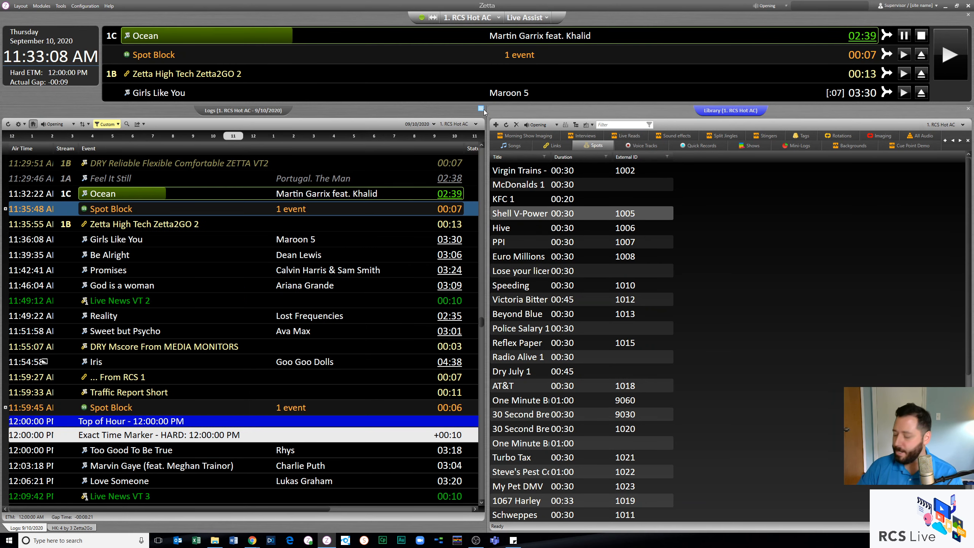